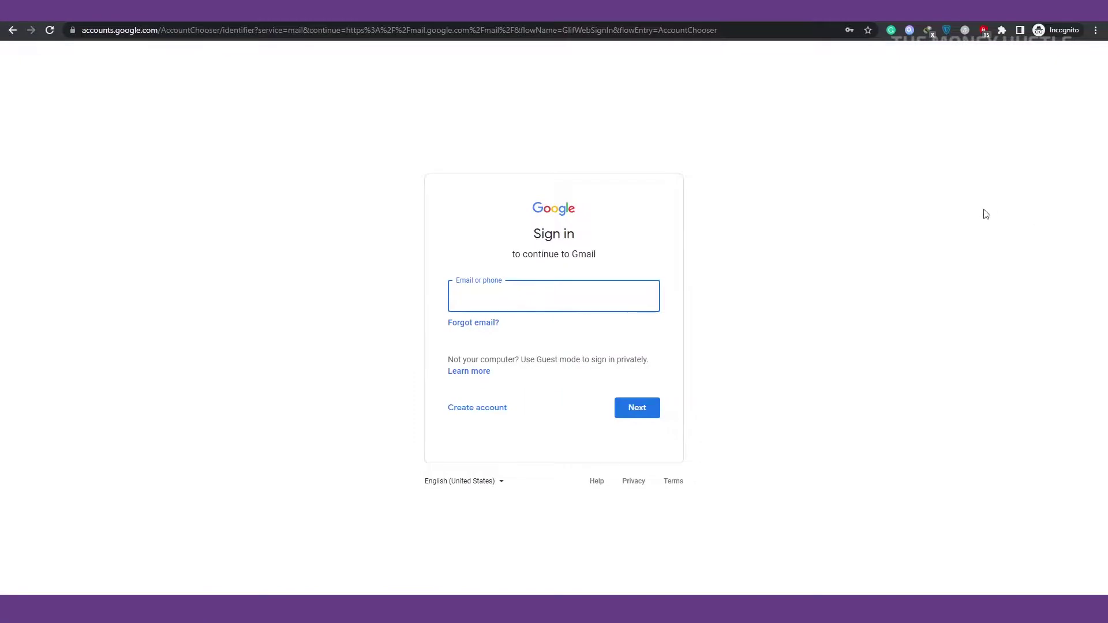
Start a personal Google account sign-up through Create account > For myself
click(722, 188)
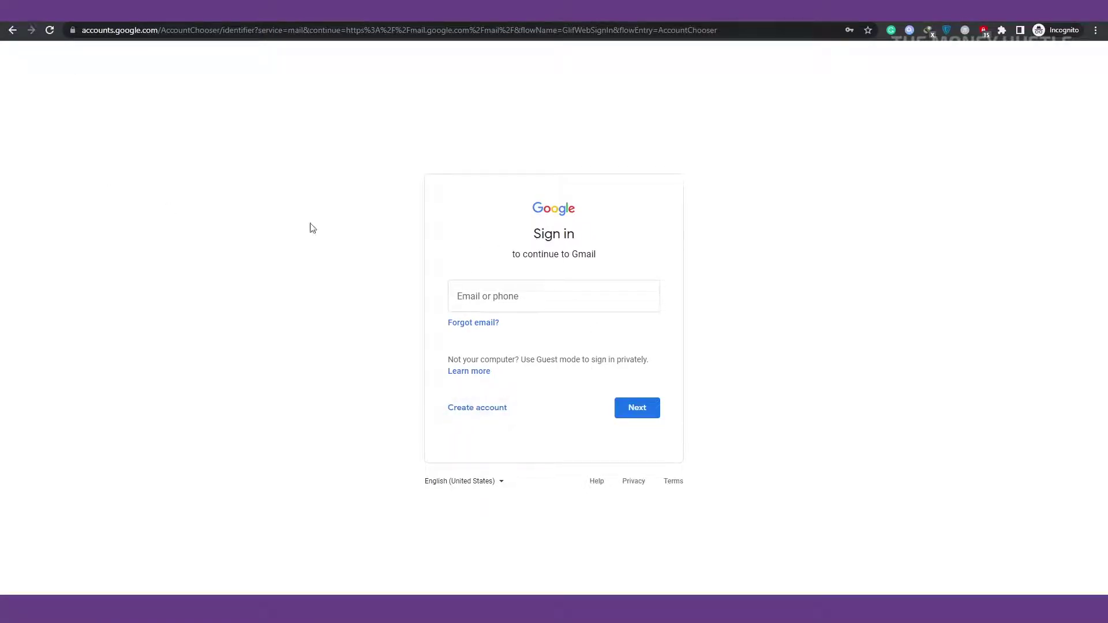
drag(500, 212, 582, 243)
click(485, 410)
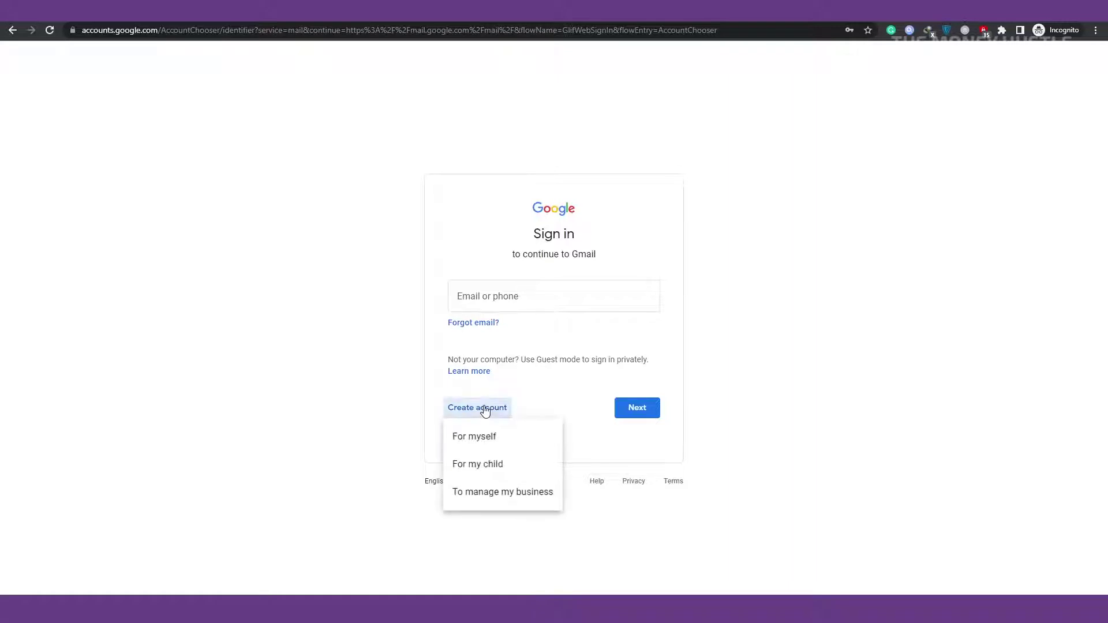
click(503, 442)
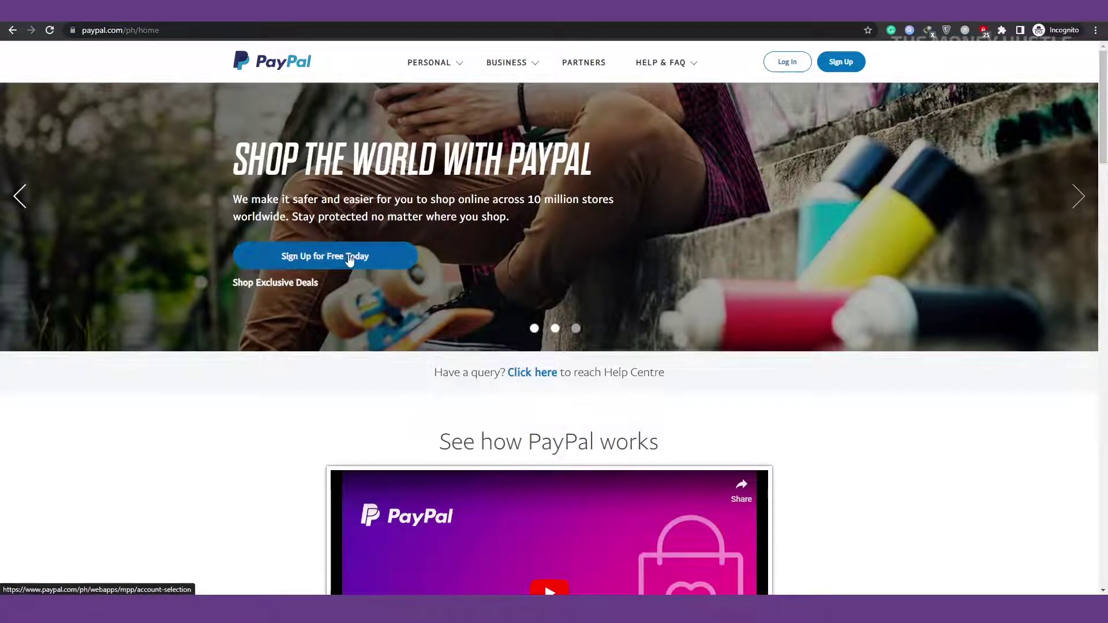
Begin a PayPal personal sign-up as Individual seller / freelancer, then return to AdCreative.ai
click(847, 63)
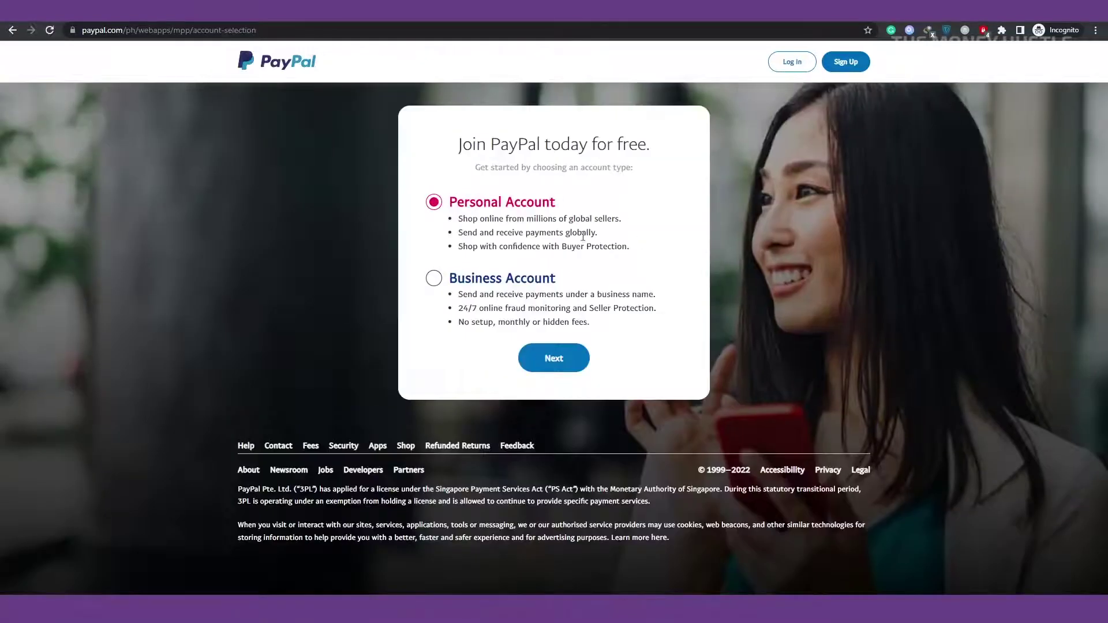
click(552, 359)
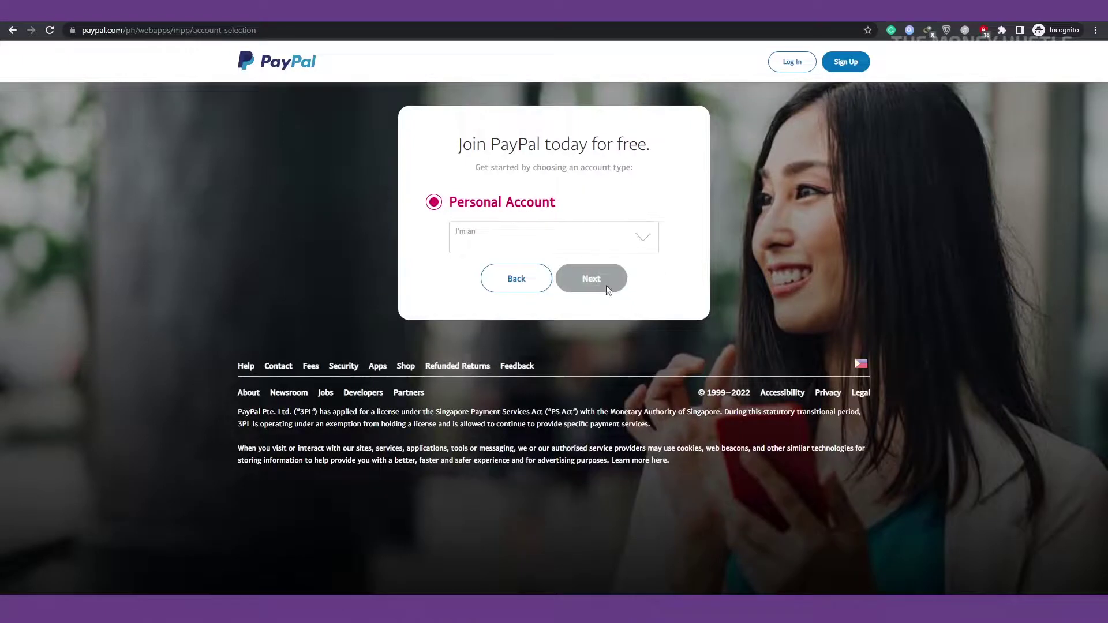
click(577, 238)
click(523, 267)
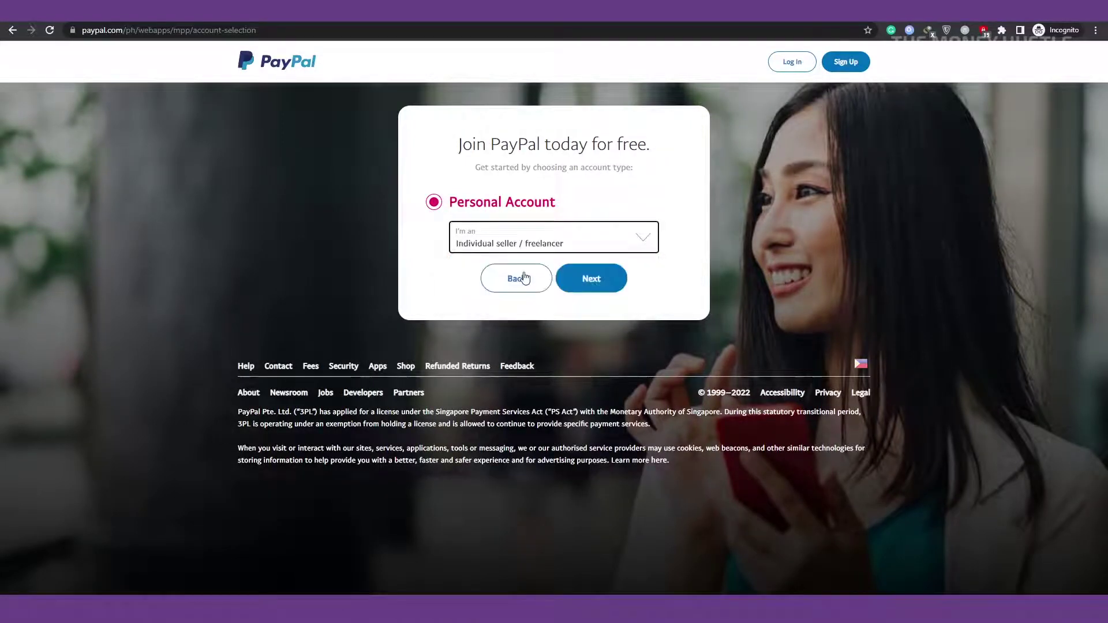
click(605, 287)
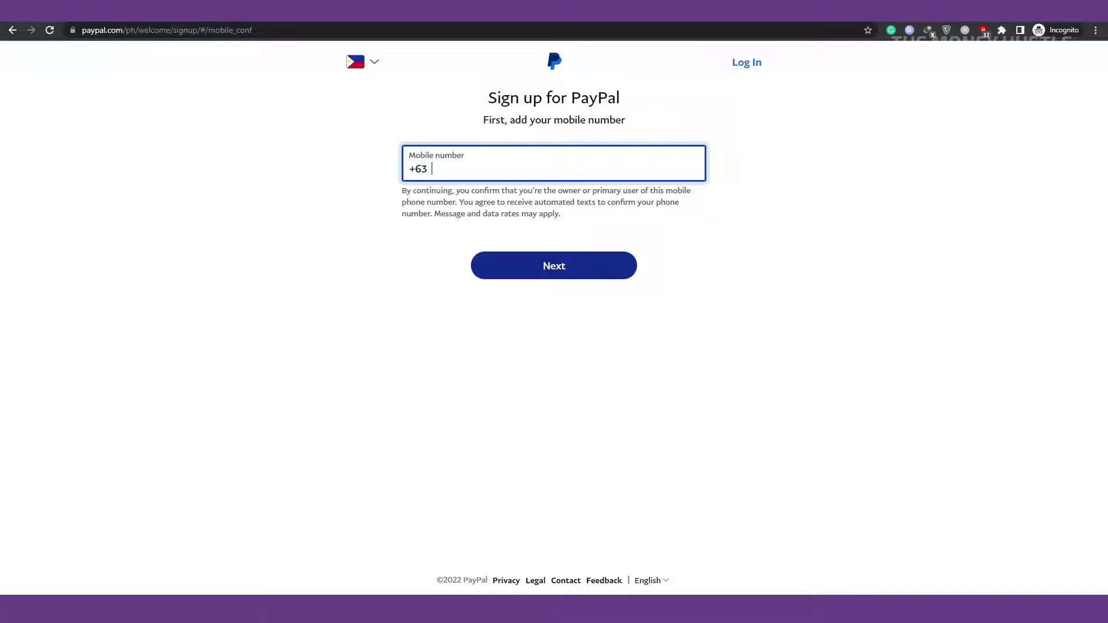
click(63, 11)
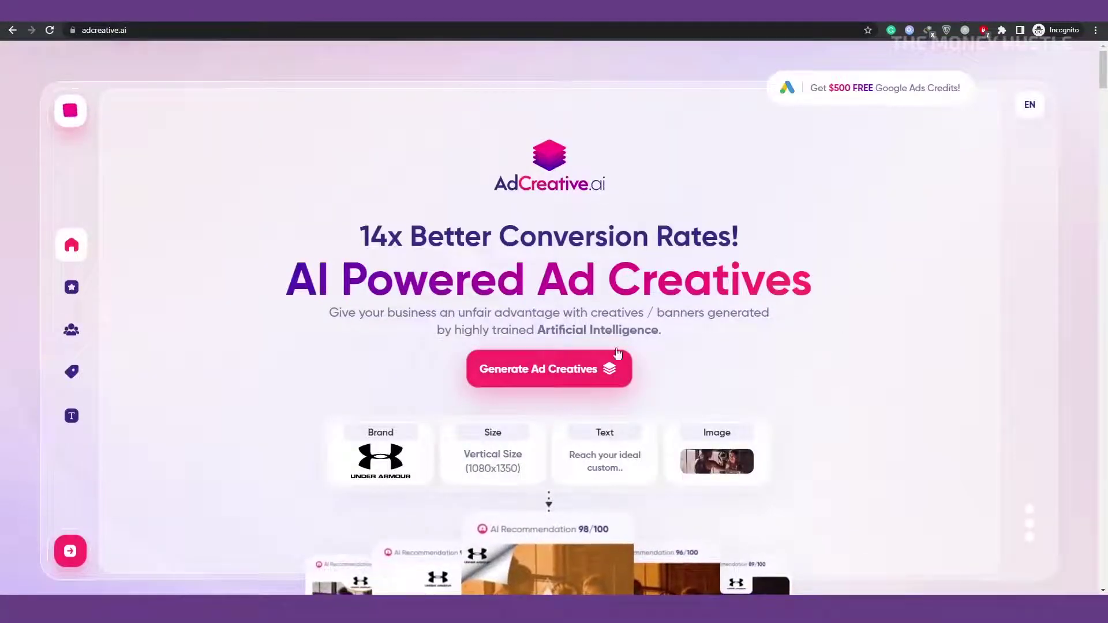
Scroll through the AdCreative.ai homepage and expand the Unlimited Generations FAQ answer
mouse_move(78, 119)
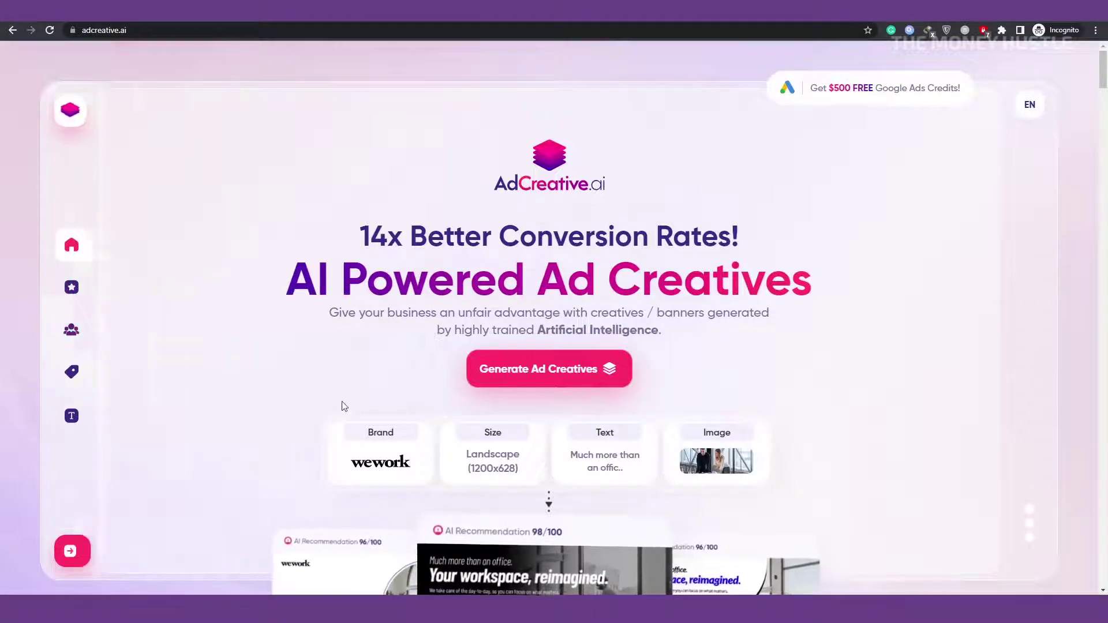
scroll(604, 388, down, 5)
scroll(737, 378, down, 2)
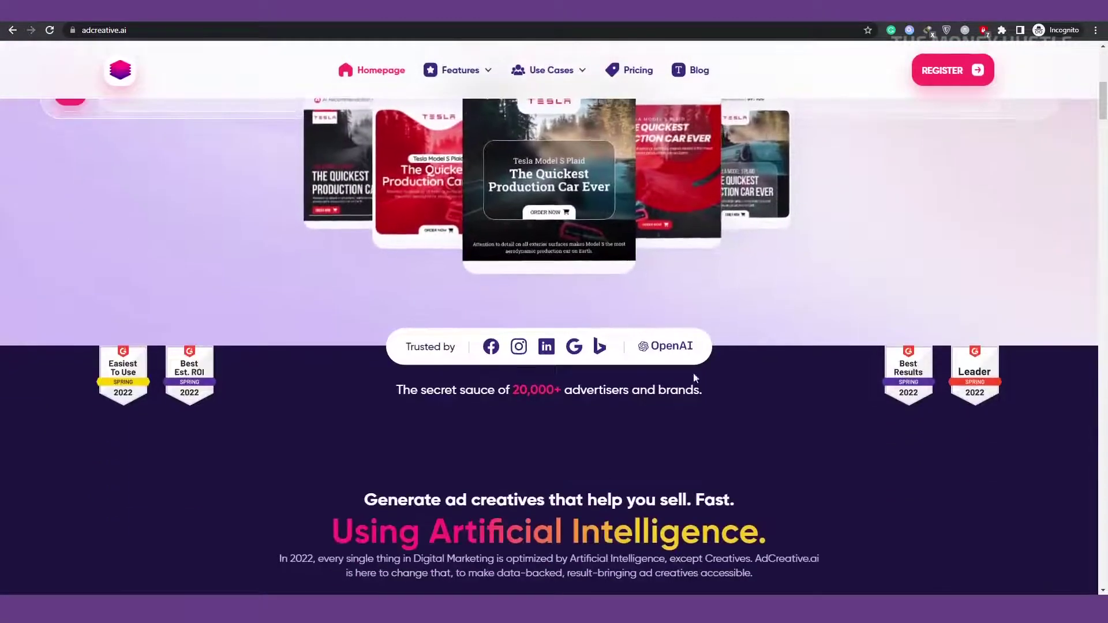
scroll(770, 387, down, 5)
scroll(713, 348, down, 2)
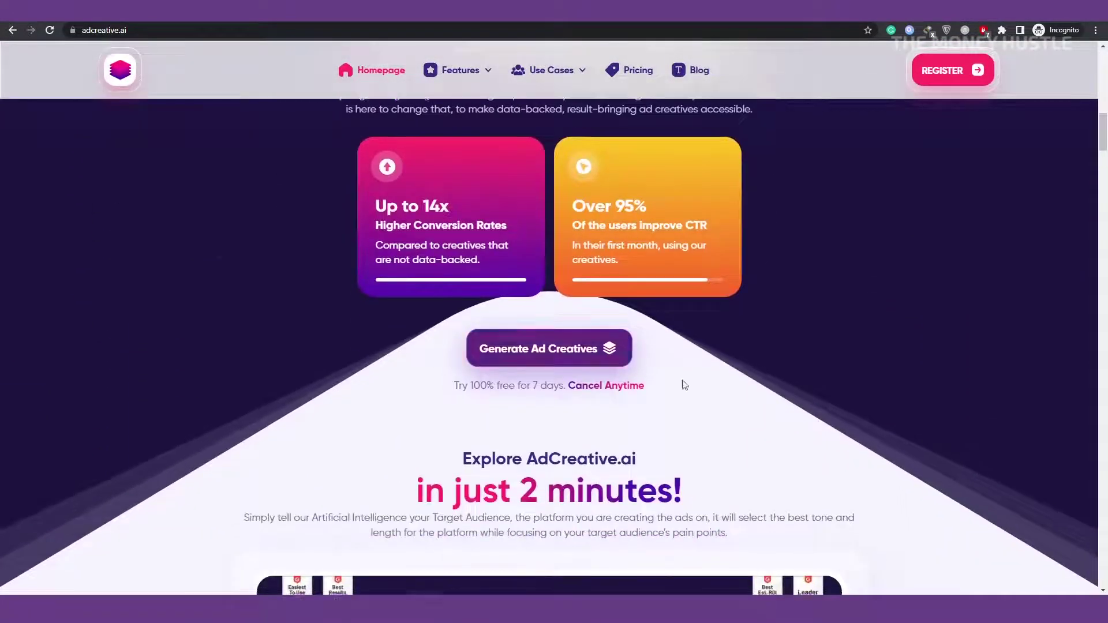
scroll(683, 384, down, 5)
scroll(820, 350, down, 4)
scroll(767, 391, down, 5)
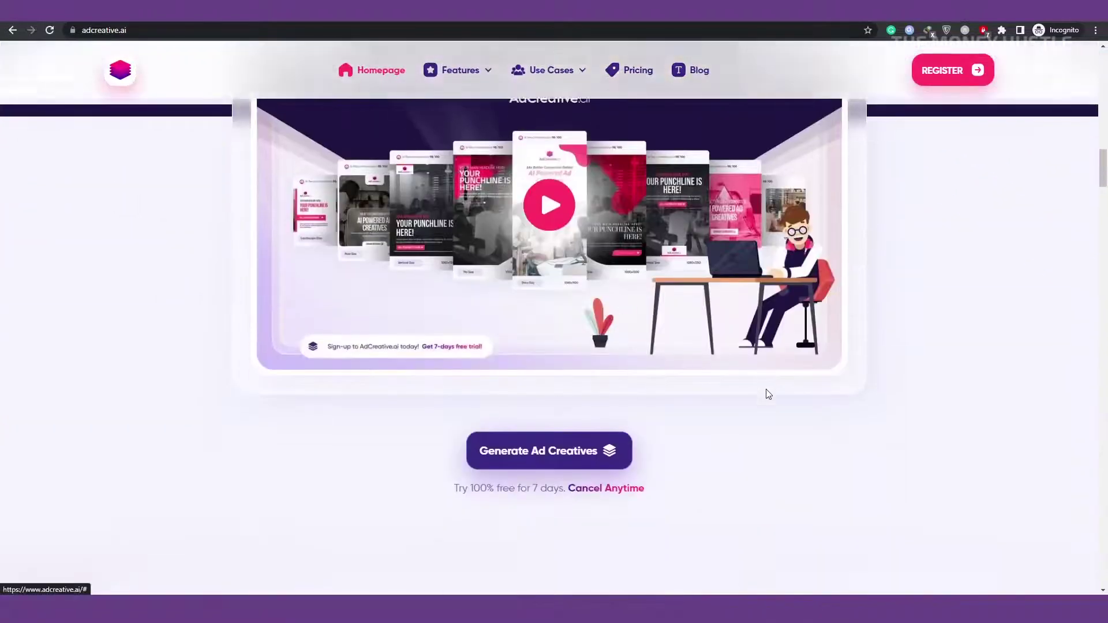
scroll(797, 404, down, 7)
scroll(757, 352, down, 5)
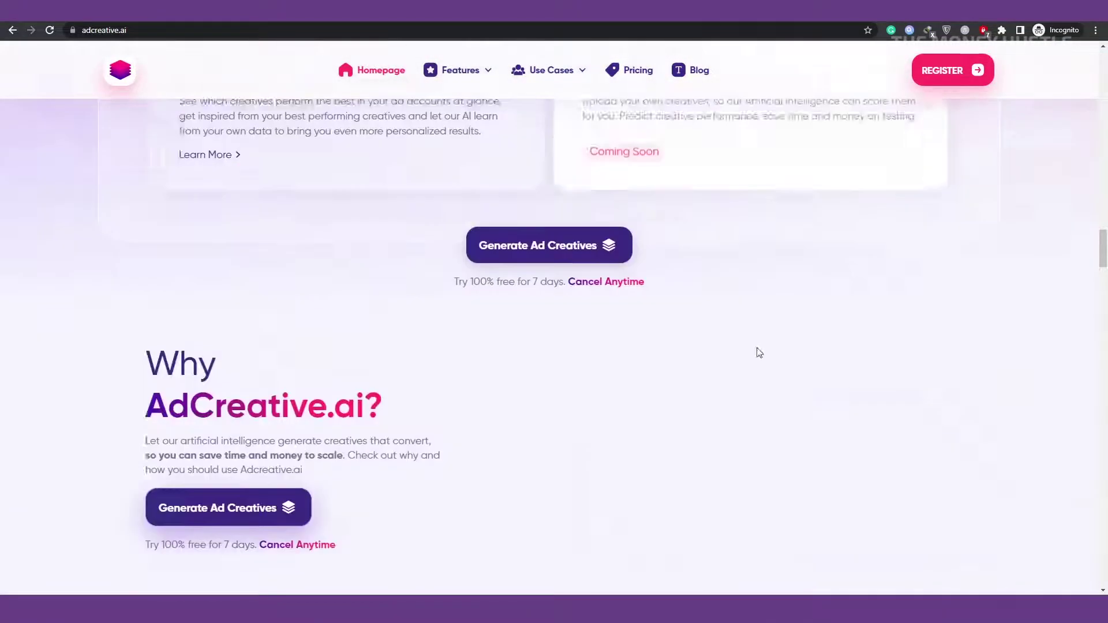
scroll(500, 373, down, 2)
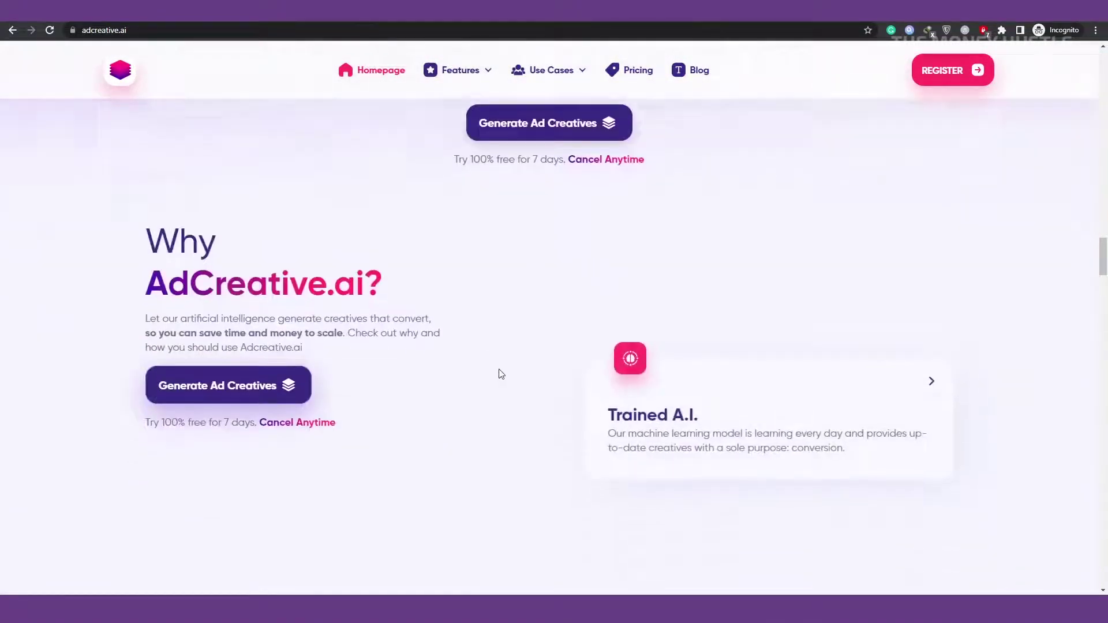
scroll(549, 364, down, 3)
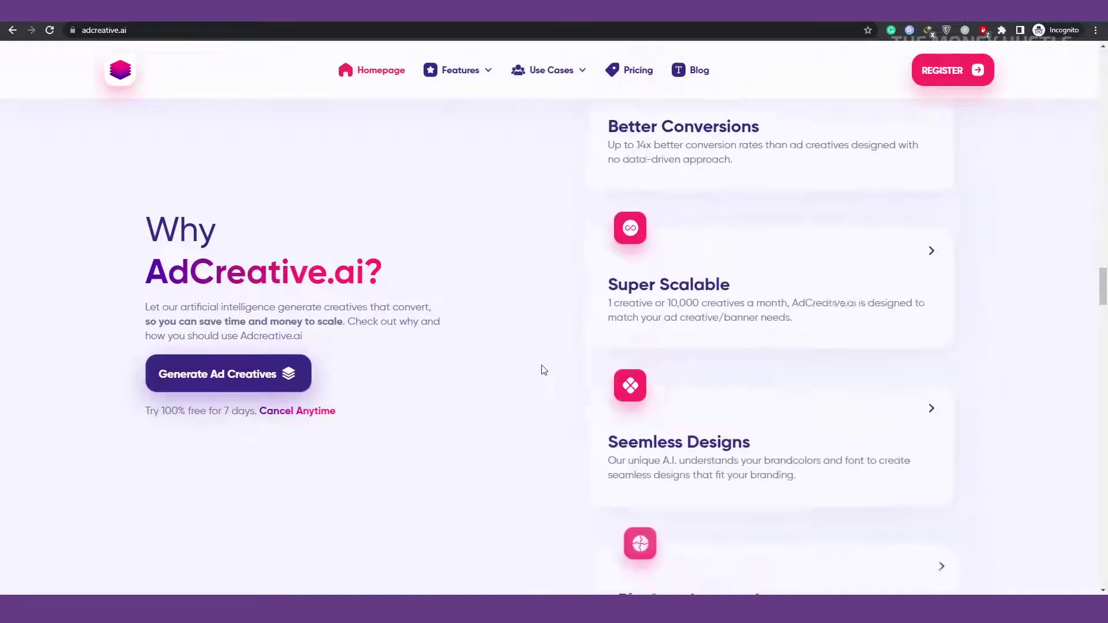
scroll(543, 371, down, 3)
scroll(745, 330, down, 4)
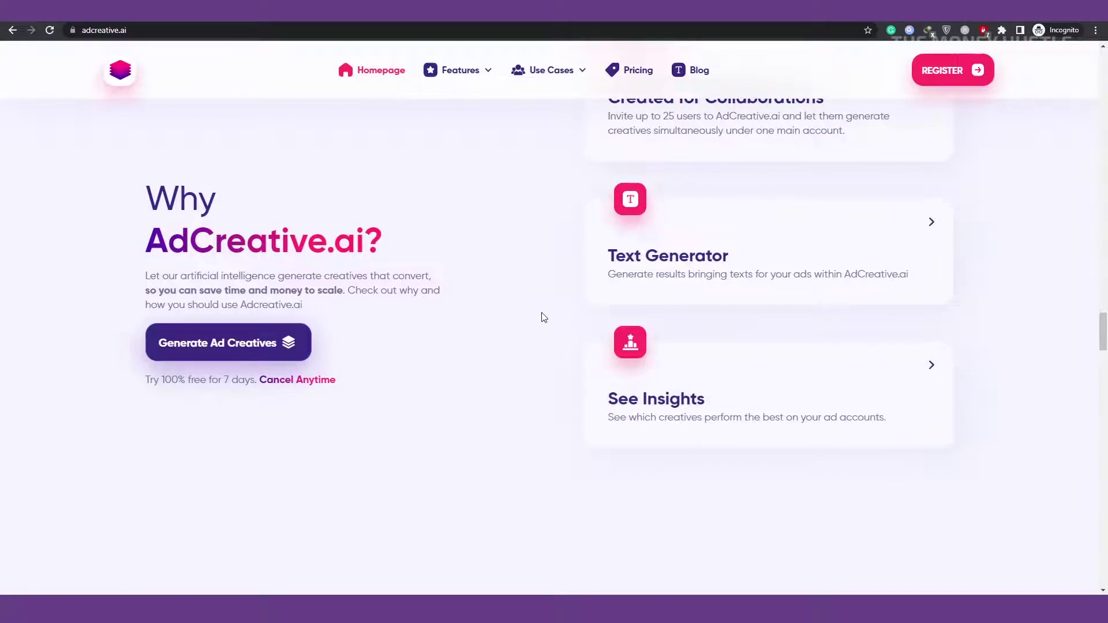
scroll(866, 419, down, 5)
scroll(871, 419, down, 3)
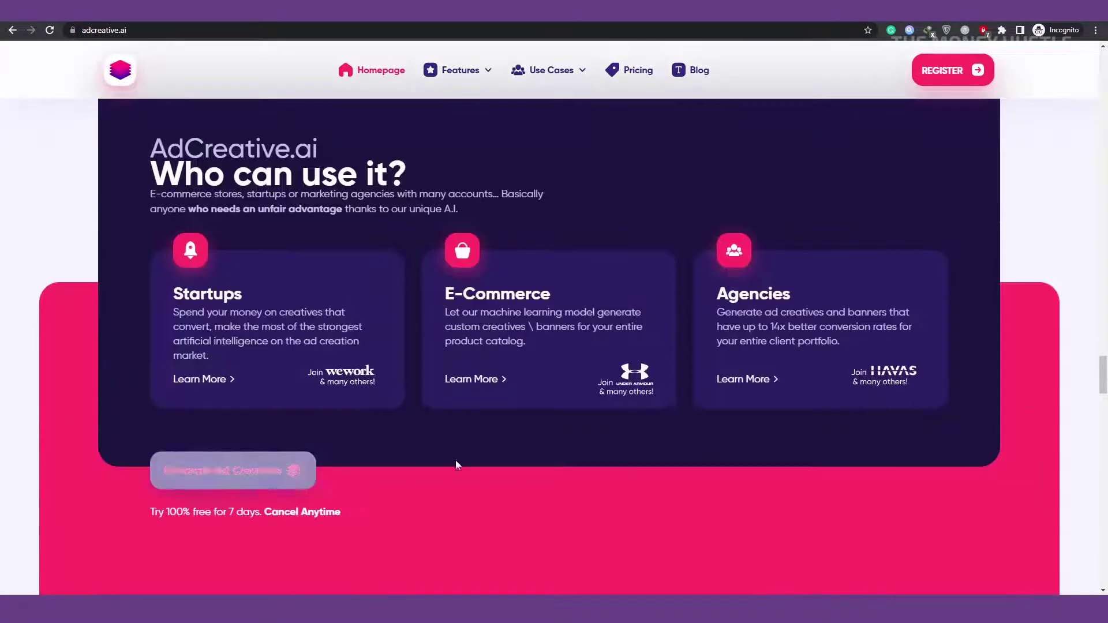
scroll(656, 294, down, 6)
scroll(677, 303, down, 10)
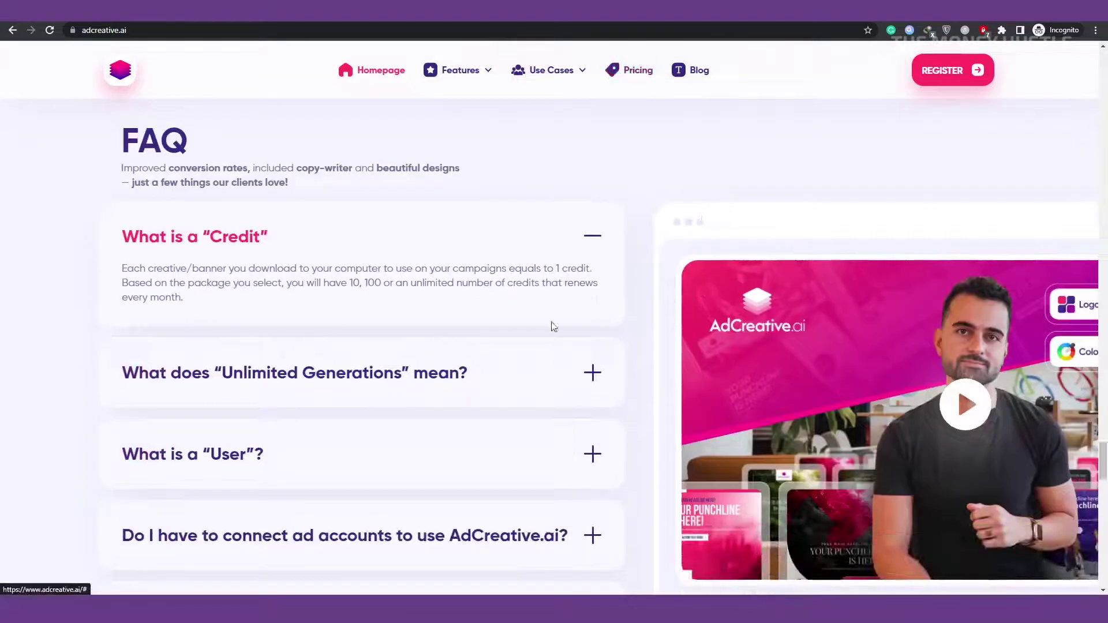
click(423, 373)
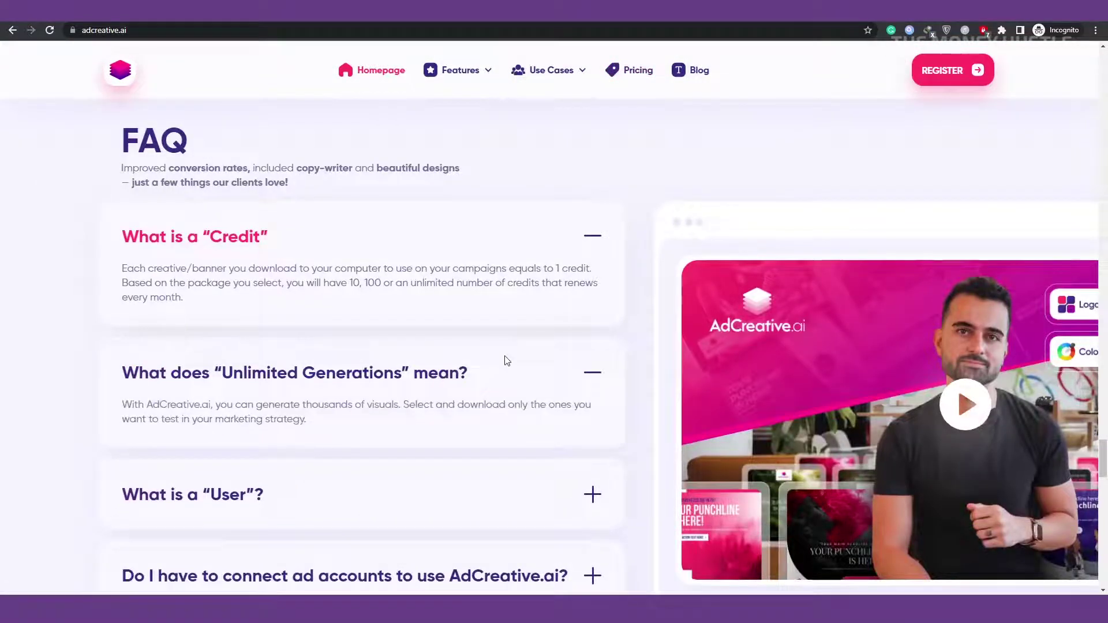
Open the AdCreative.ai affiliate program page from the footer Affiliate link
scroll(508, 358, down, 6)
scroll(540, 340, down, 10)
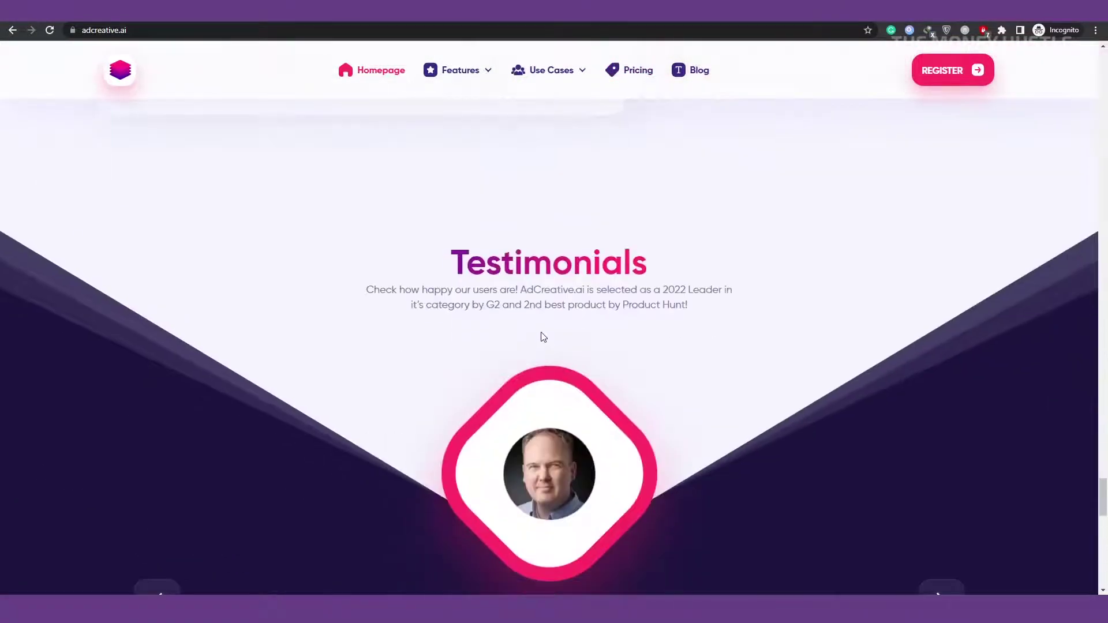
scroll(556, 326, down, 10)
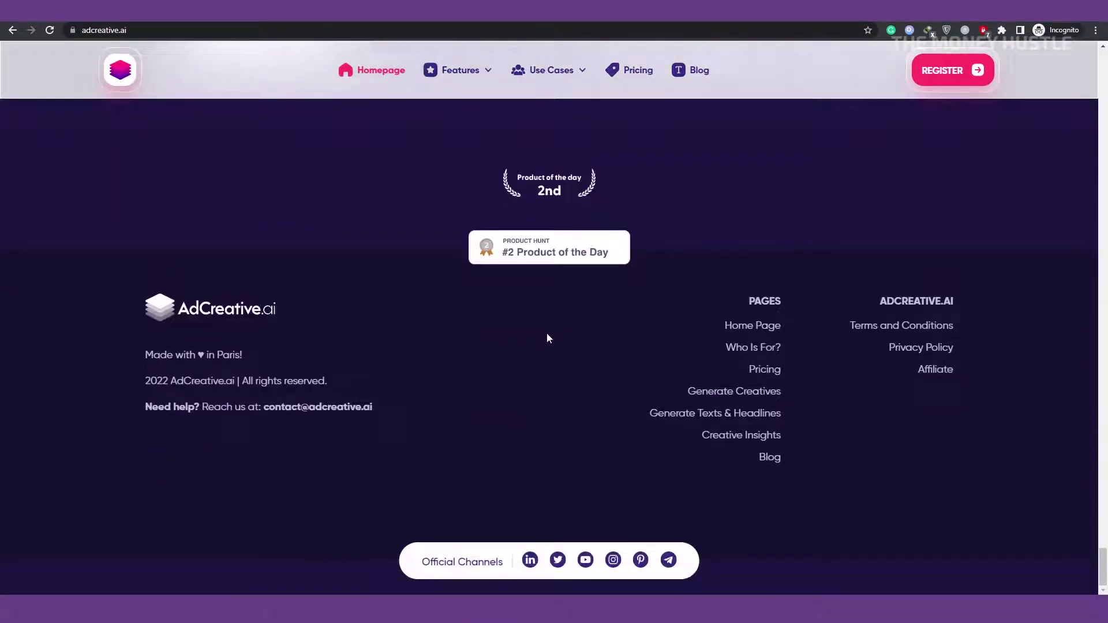
scroll(928, 469, up, 3)
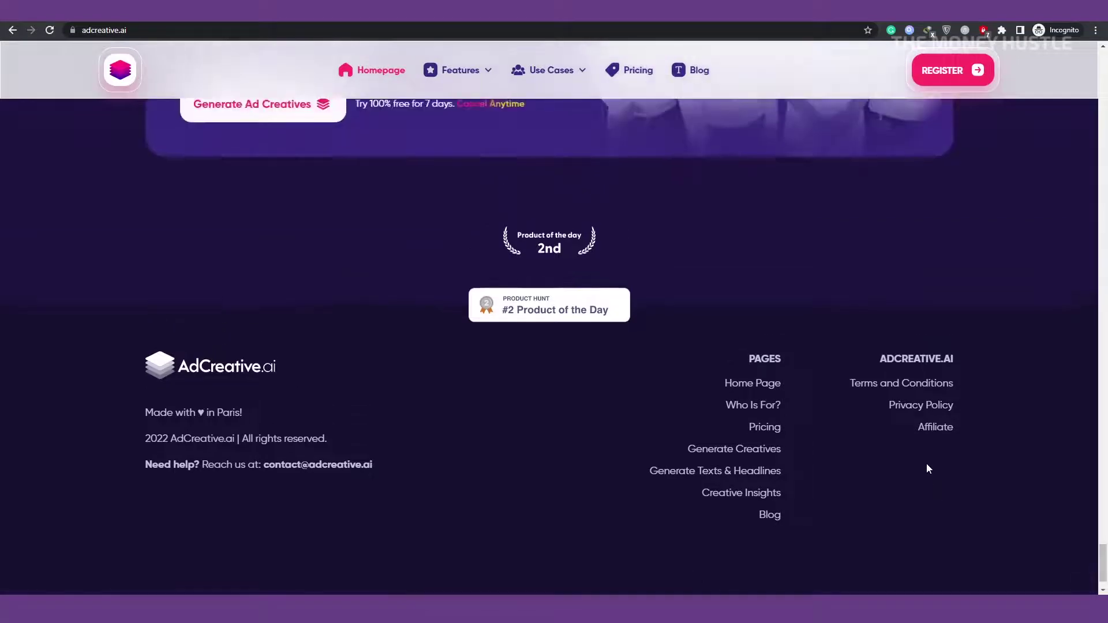
scroll(927, 469, up, 1)
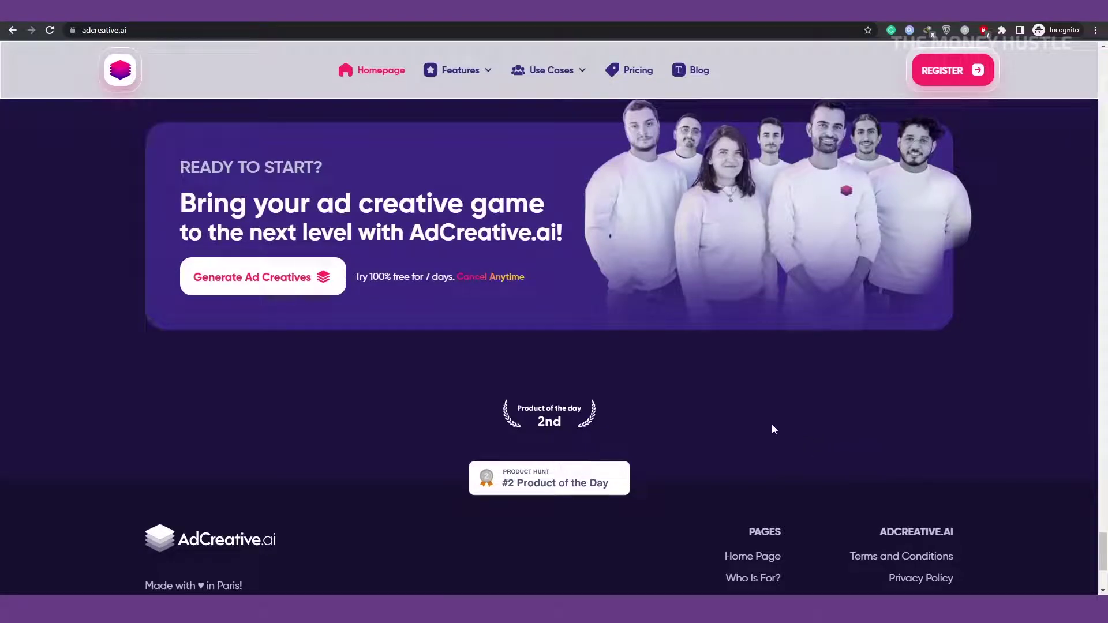
scroll(780, 423, down, 3)
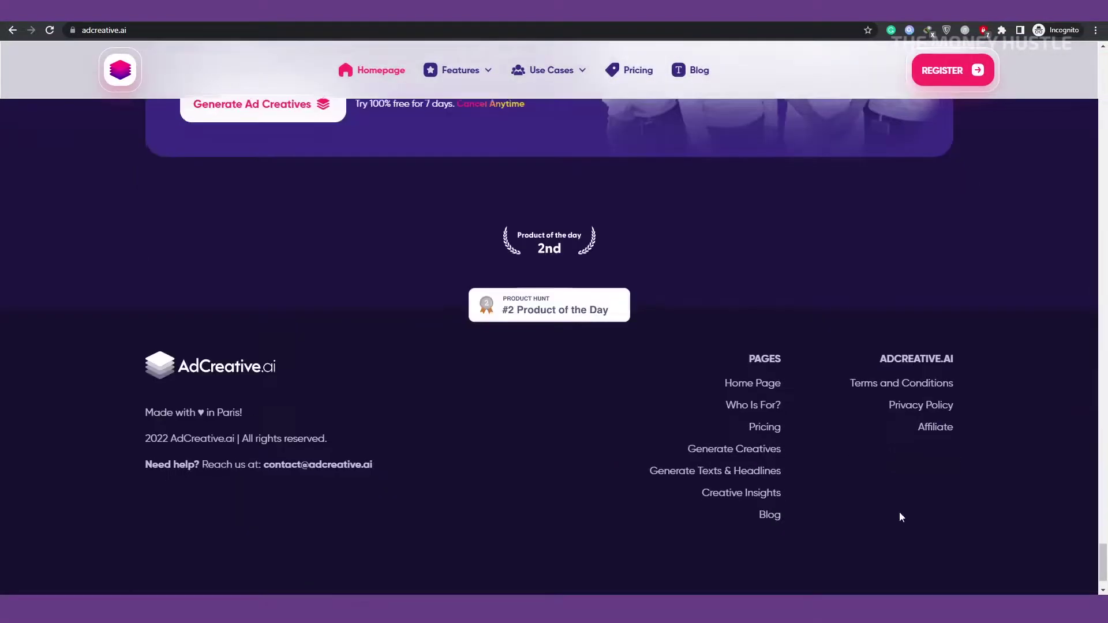
click(940, 430)
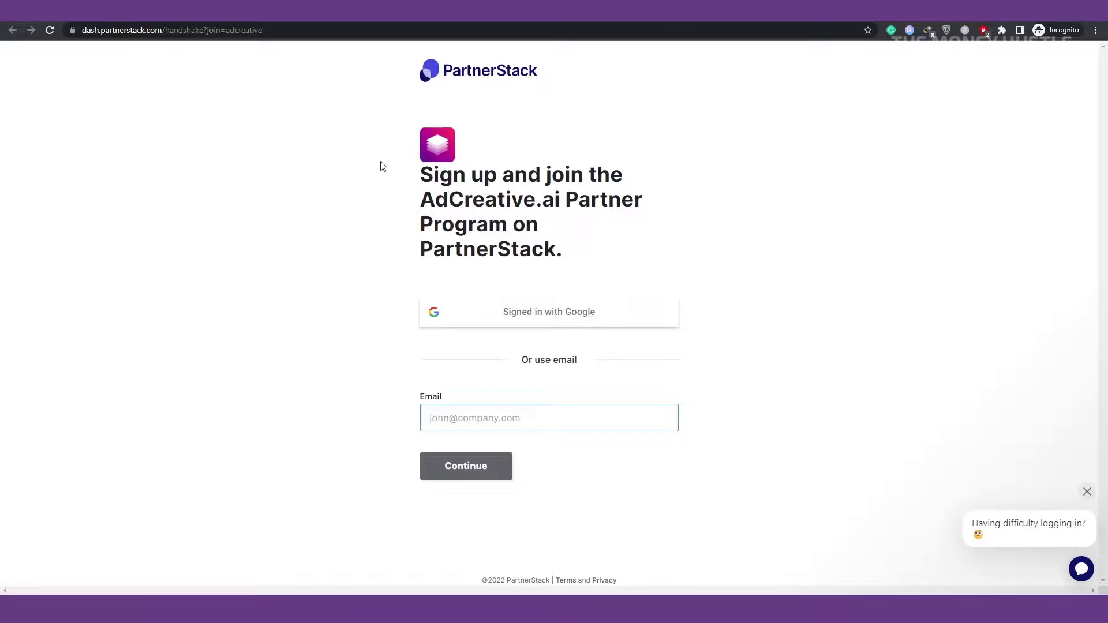
Review the PartnerStack sign-up heading and dismiss the login help chat popup
drag(378, 167, 730, 257)
click(679, 369)
click(1087, 492)
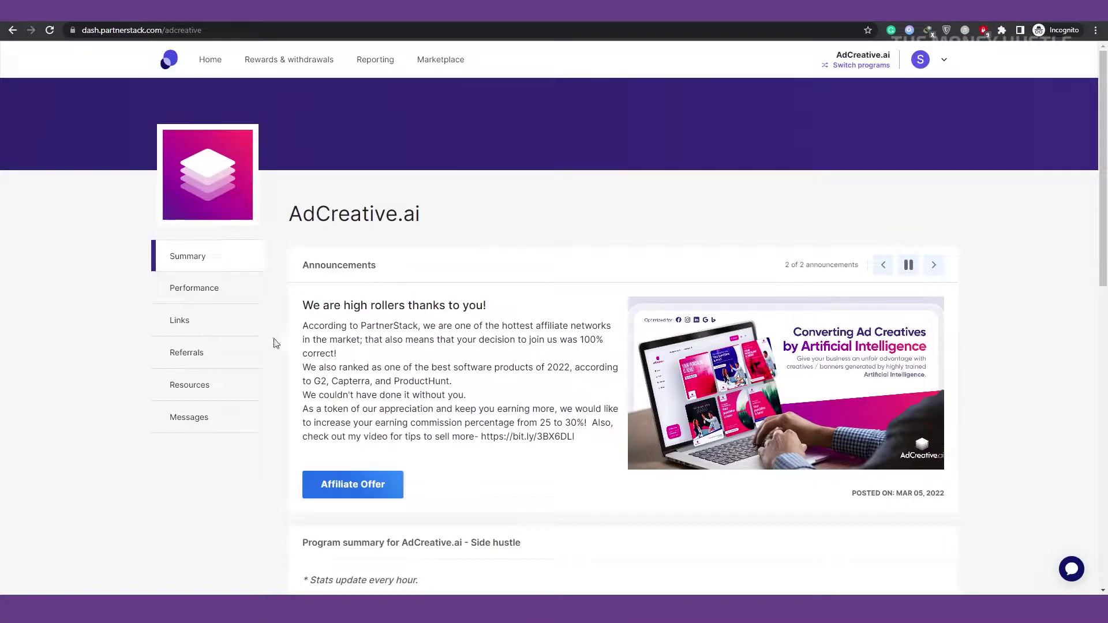
Create the custom link adcreative.grsm.io/THEMONEYHUSTLE on the Links page and copy the default referral link
click(210, 325)
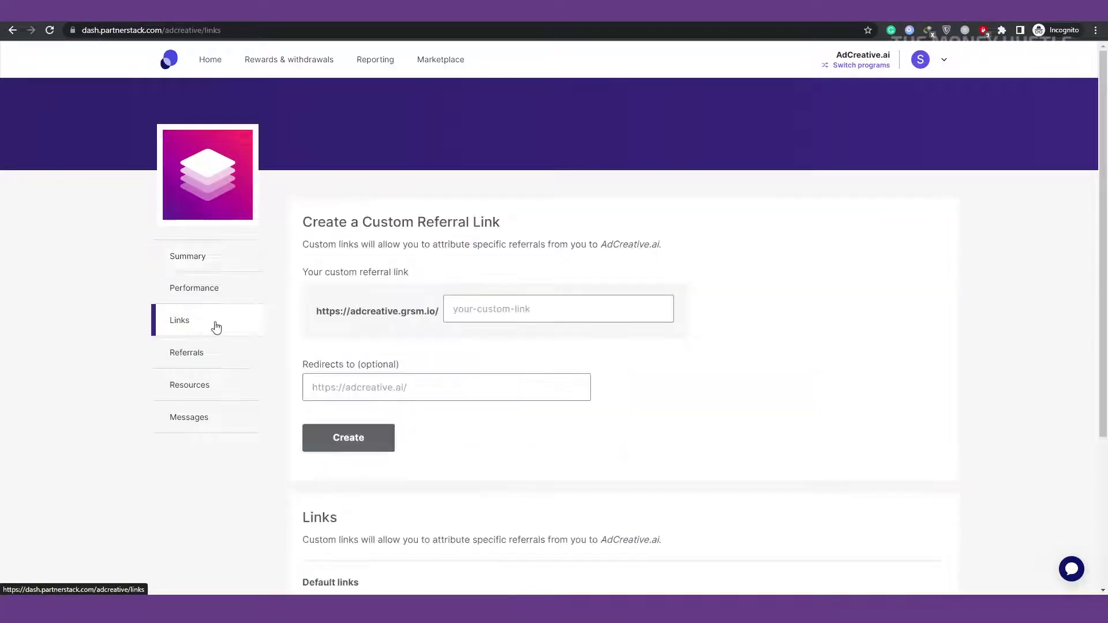
click(549, 297)
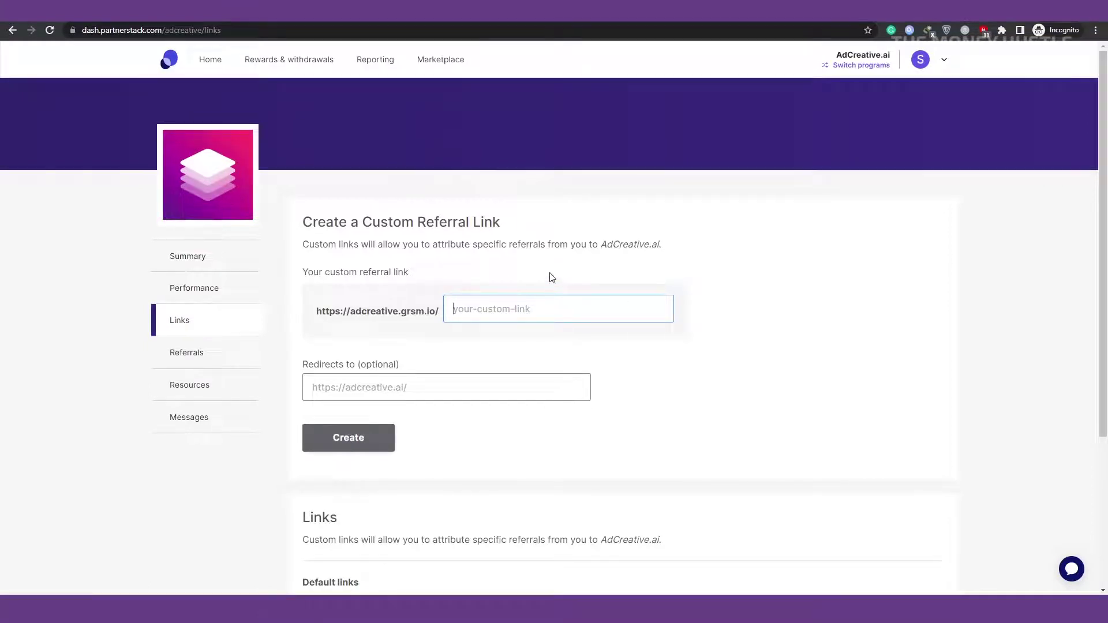
text(THEMONE)
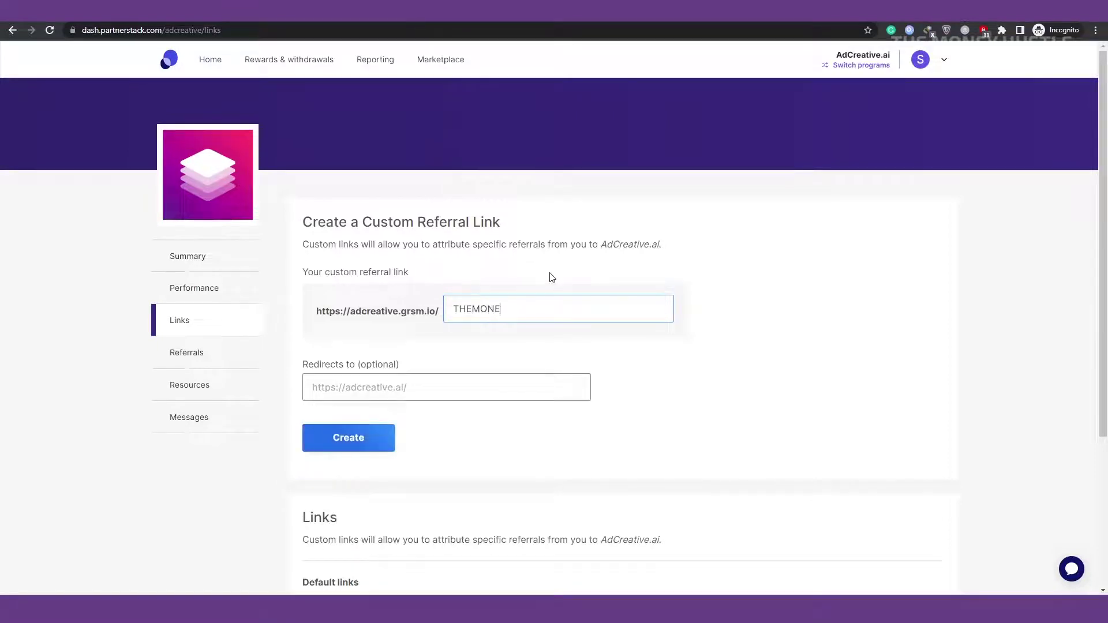
text(YHUSTLE)
click(383, 428)
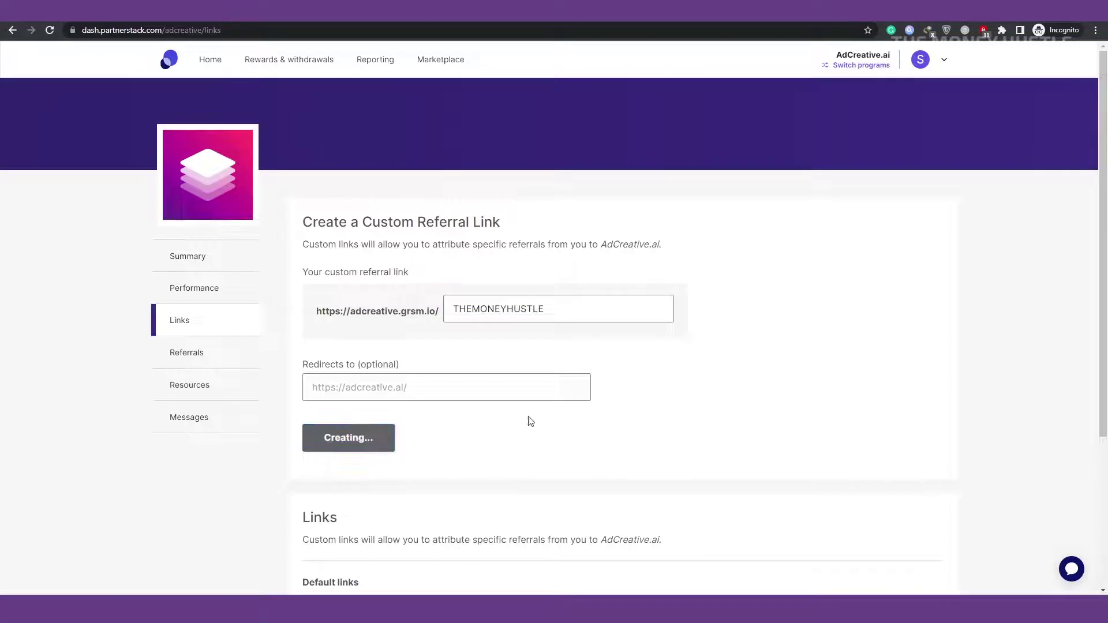
scroll(704, 420, down, 5)
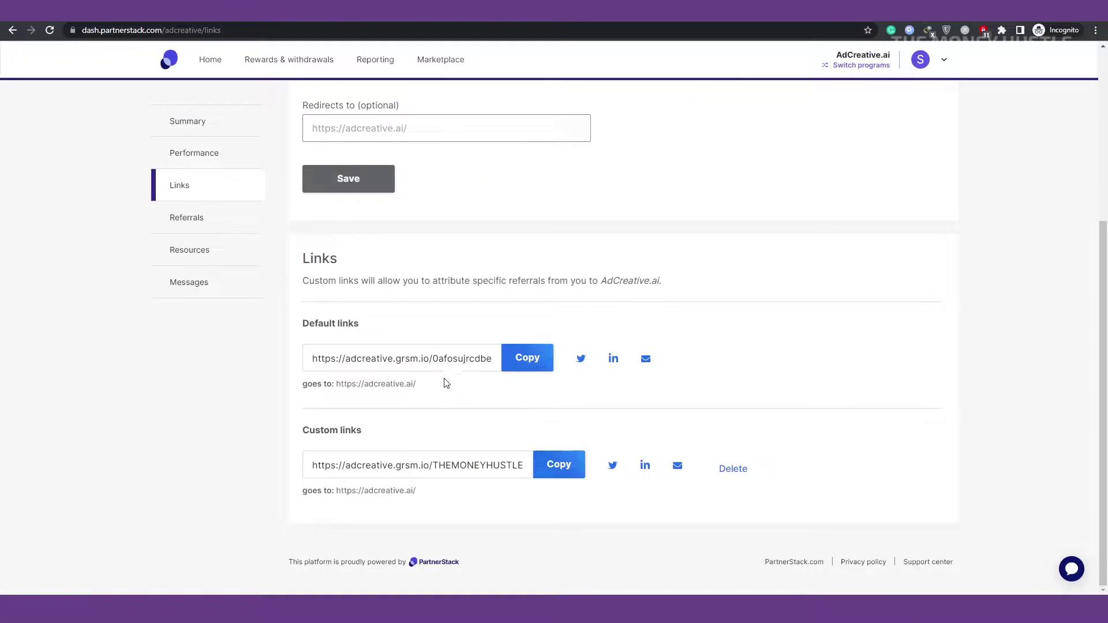
click(528, 357)
Copy the default AdCreative.ai referral link from the PartnerStack Links list
drag(505, 466, 401, 454)
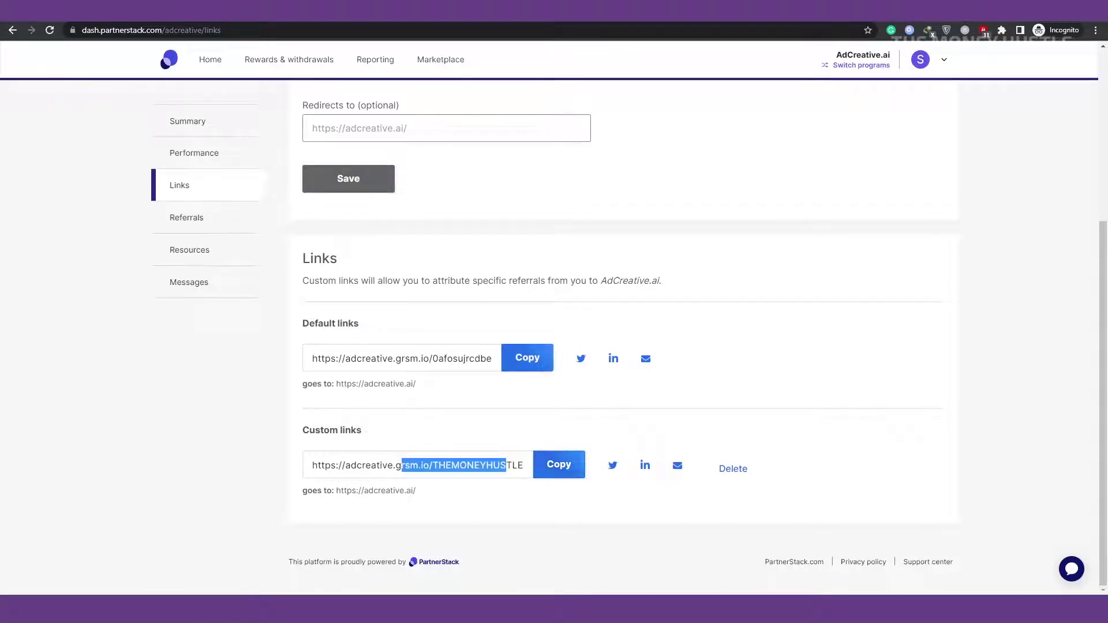
click(509, 497)
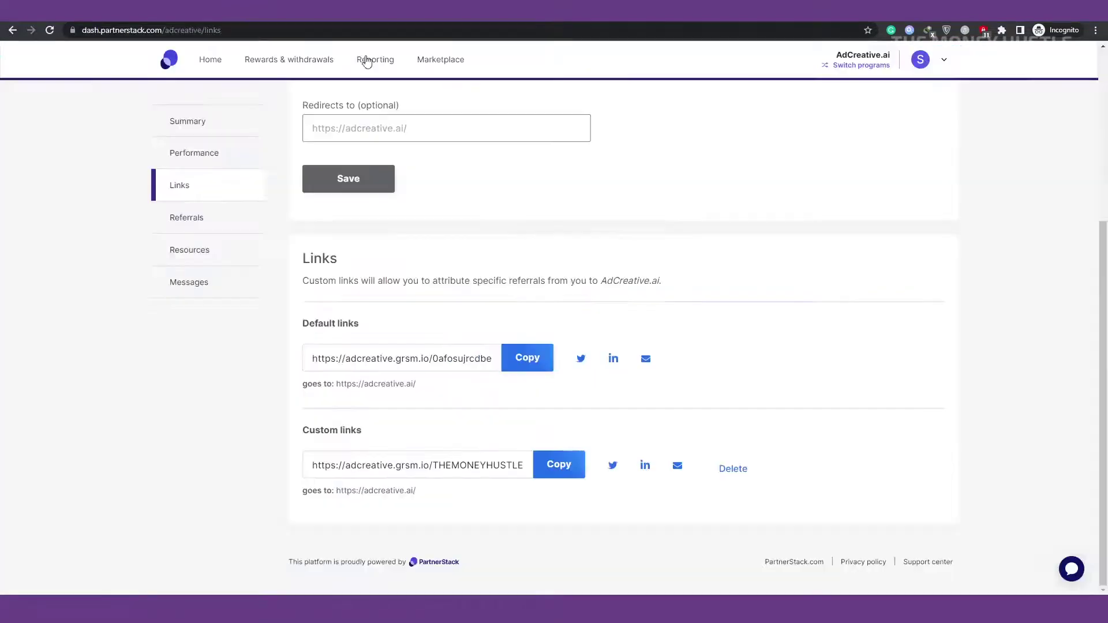
click(528, 359)
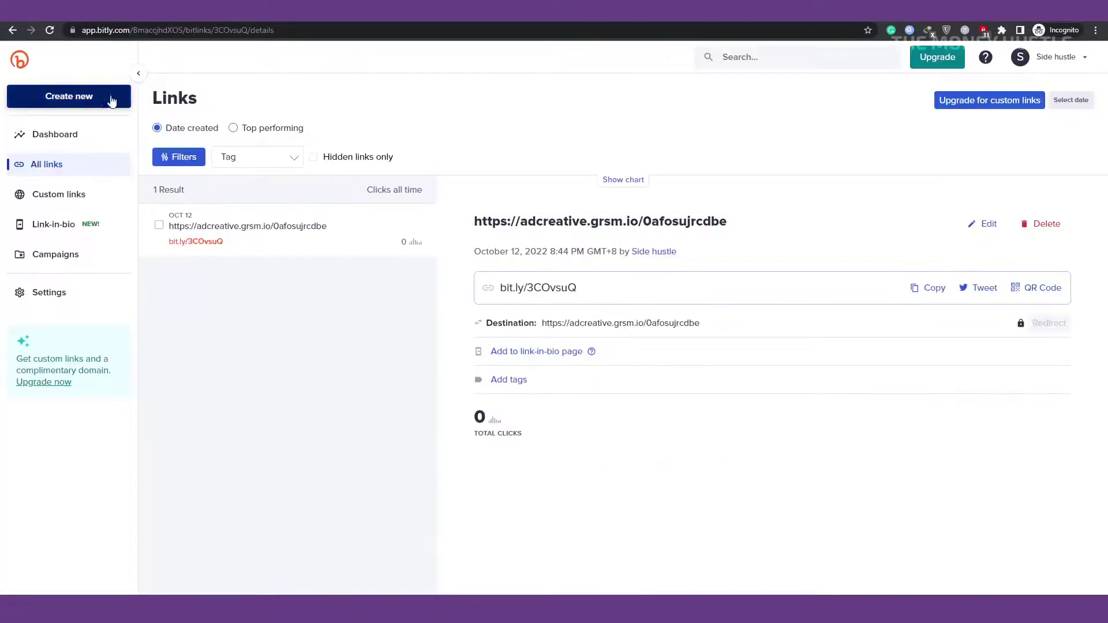
click(75, 96)
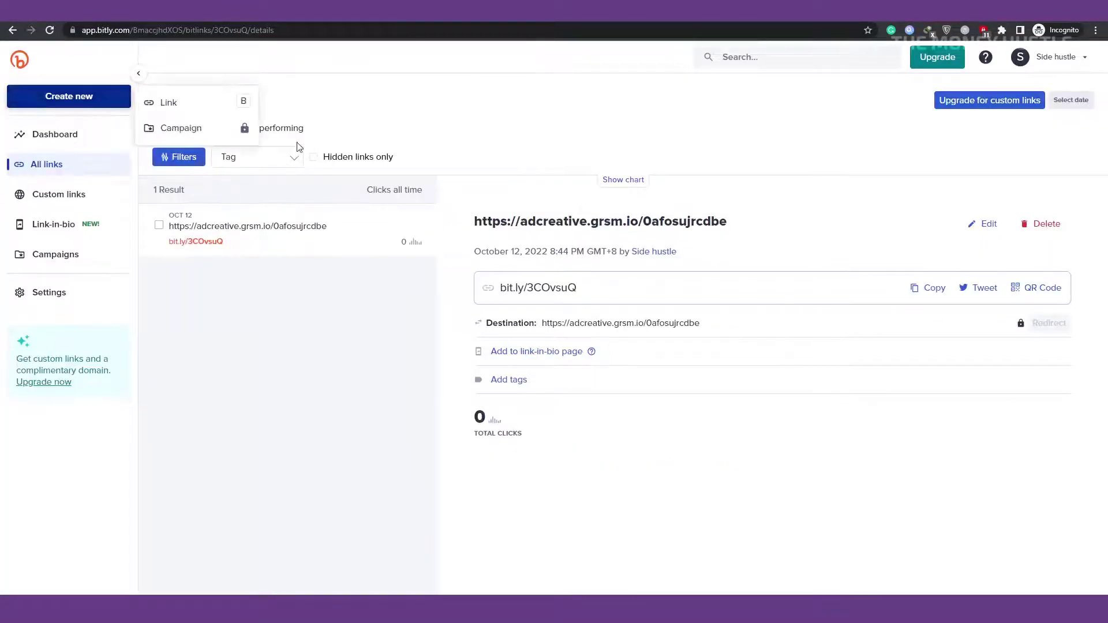
click(188, 112)
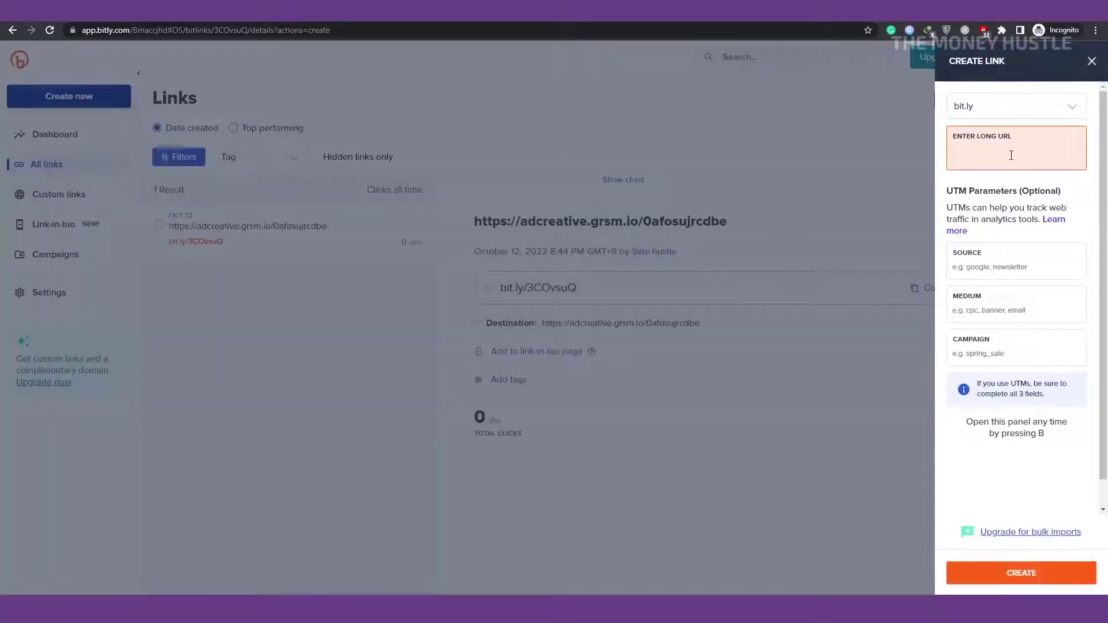
click(788, 434)
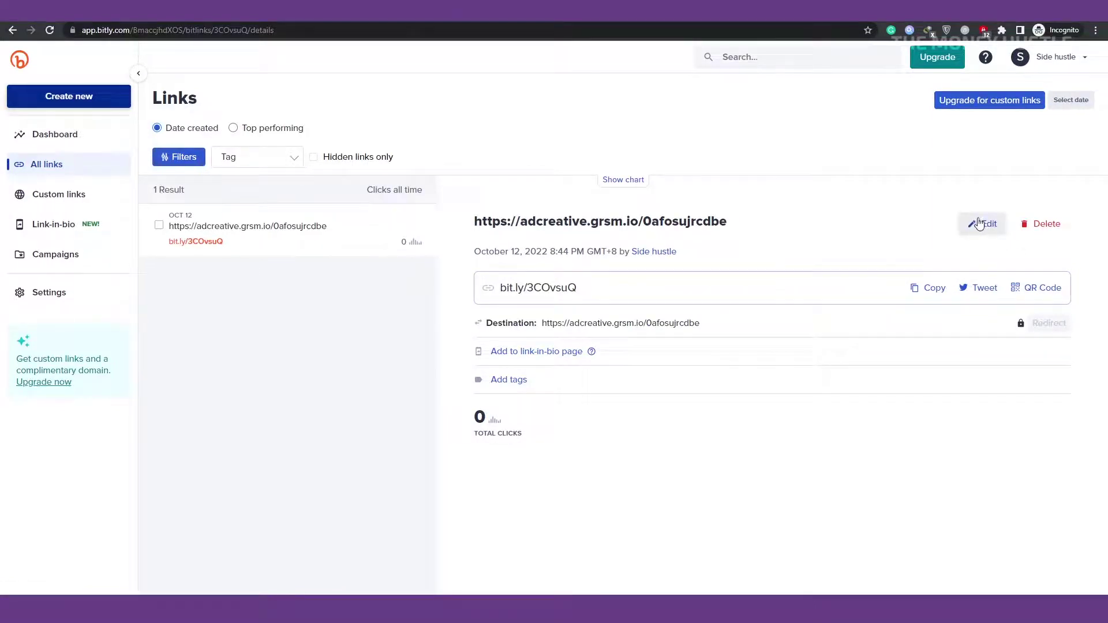
Replace the Bitly back-half 3COvsuQ with adcreativeai232 and save the short link
click(980, 225)
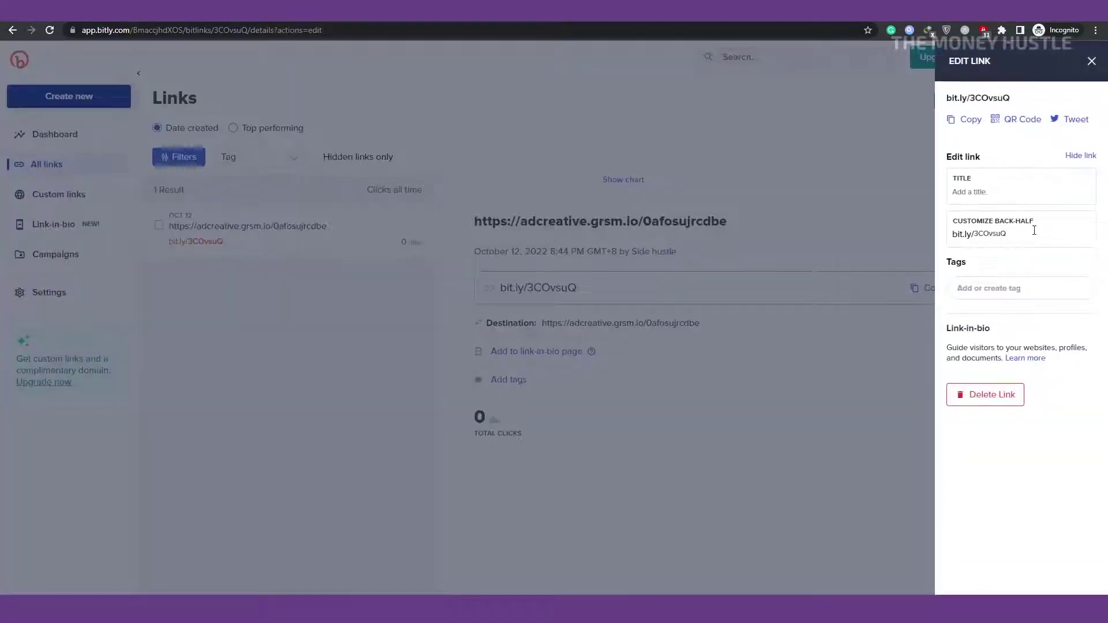
drag(1008, 234, 975, 234)
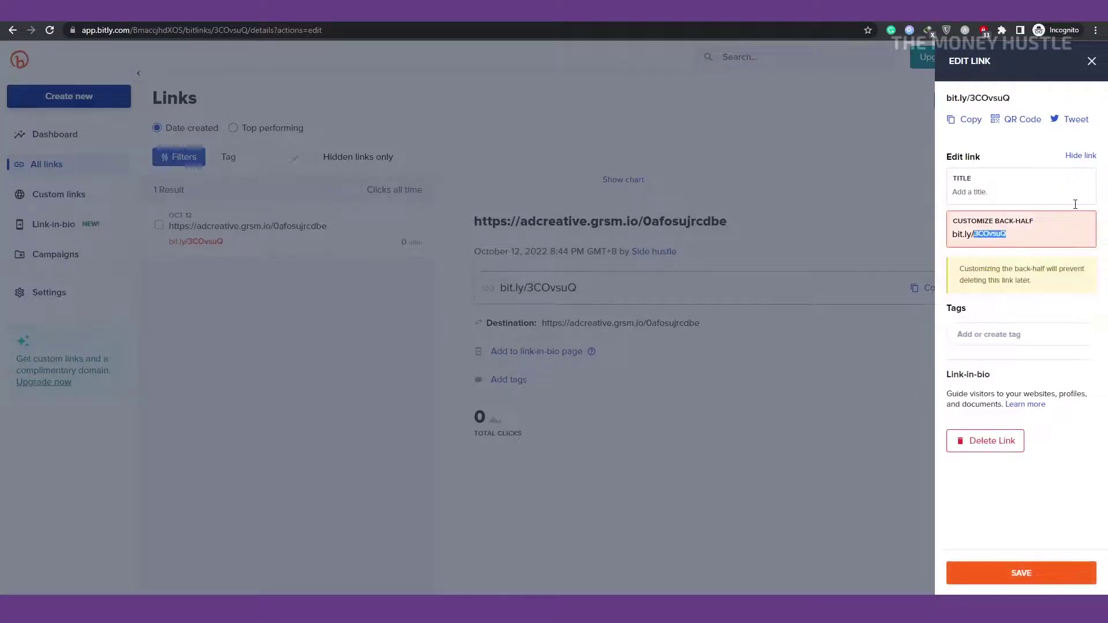
text(adcreativeal)
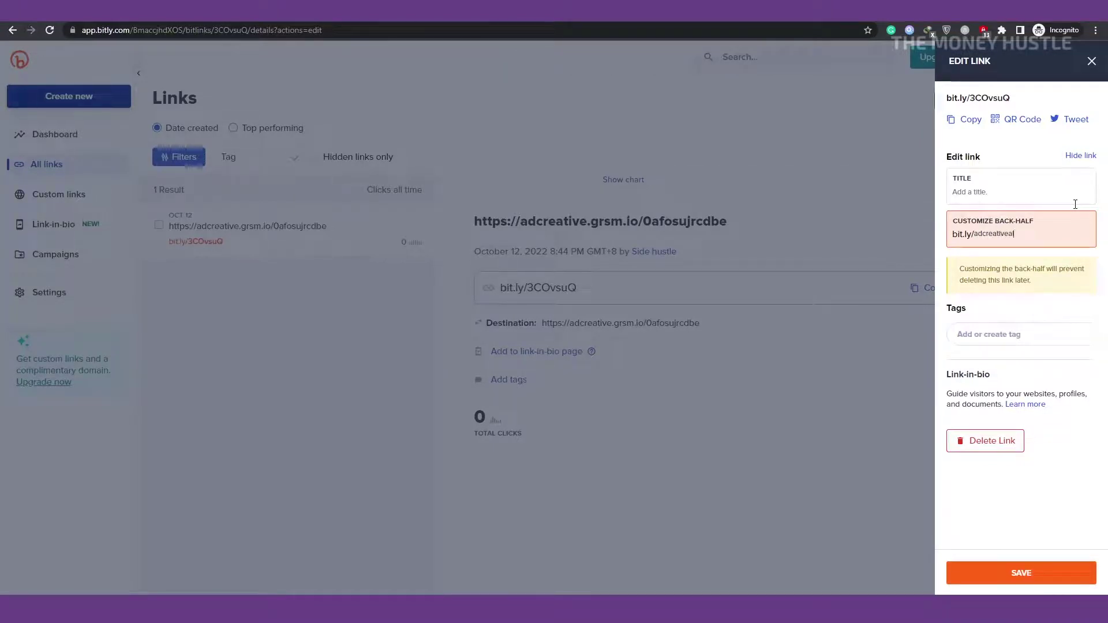
text(23)
click(1020, 573)
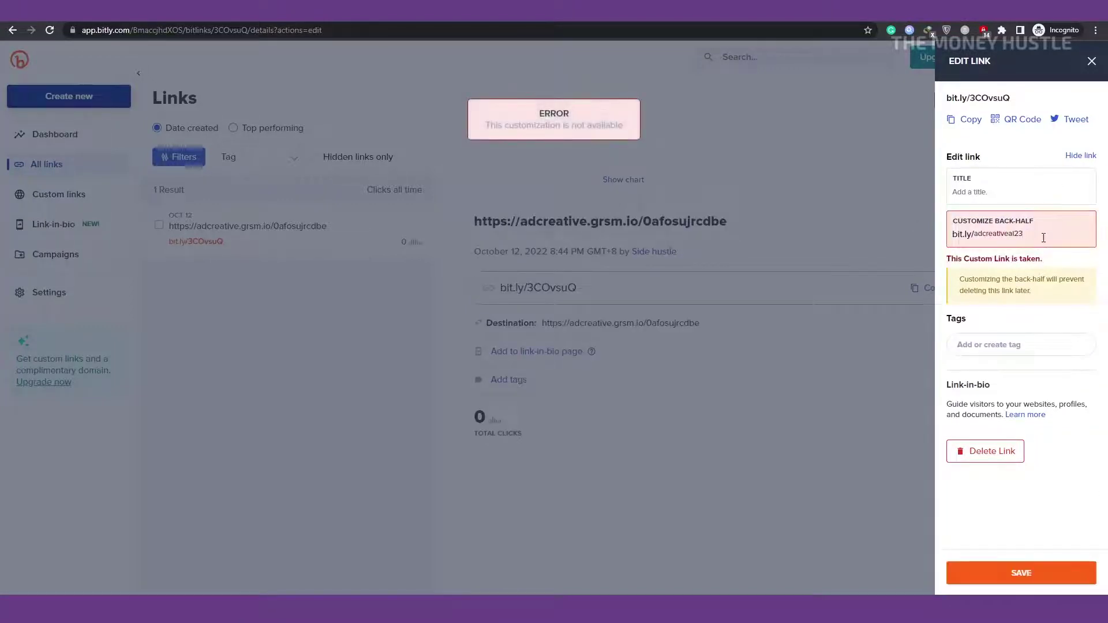
text(2)
click(1021, 571)
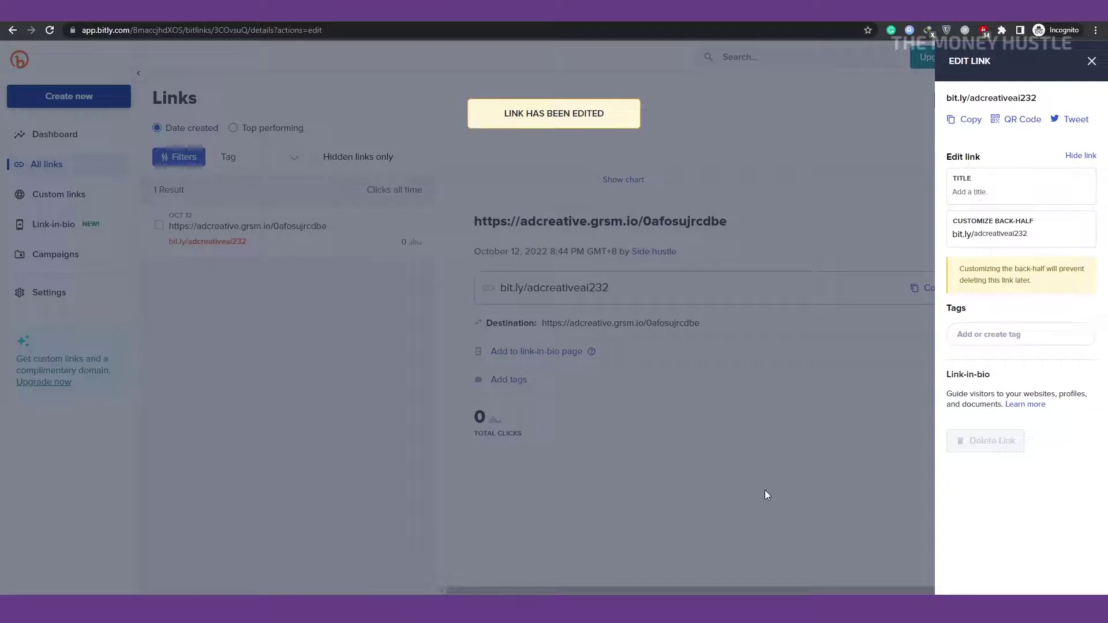
click(725, 487)
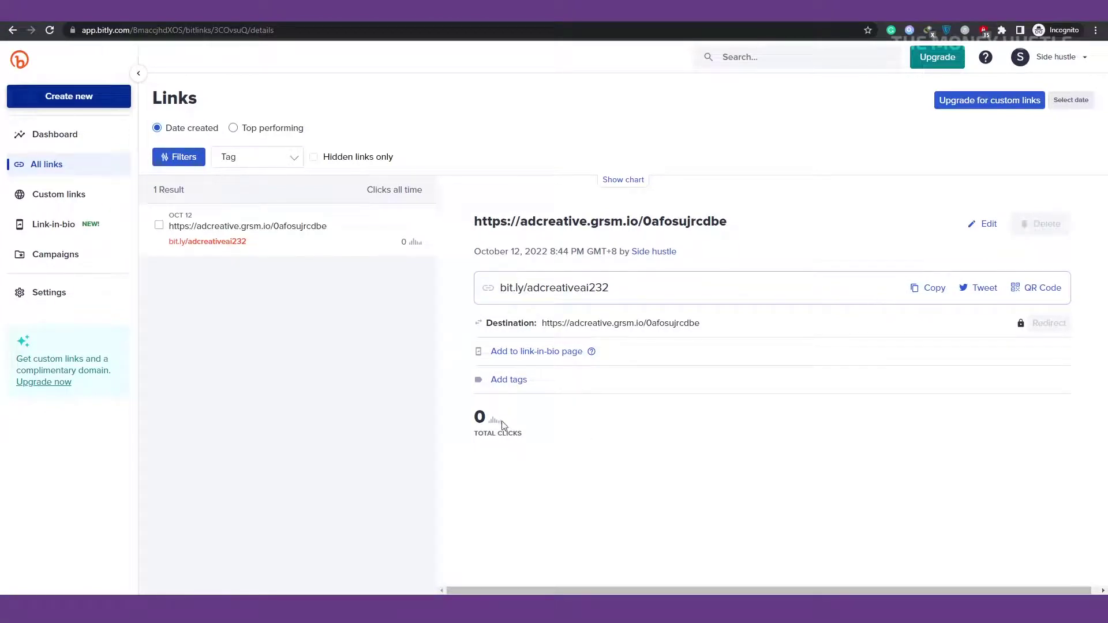
drag(502, 426, 479, 420)
click(483, 418)
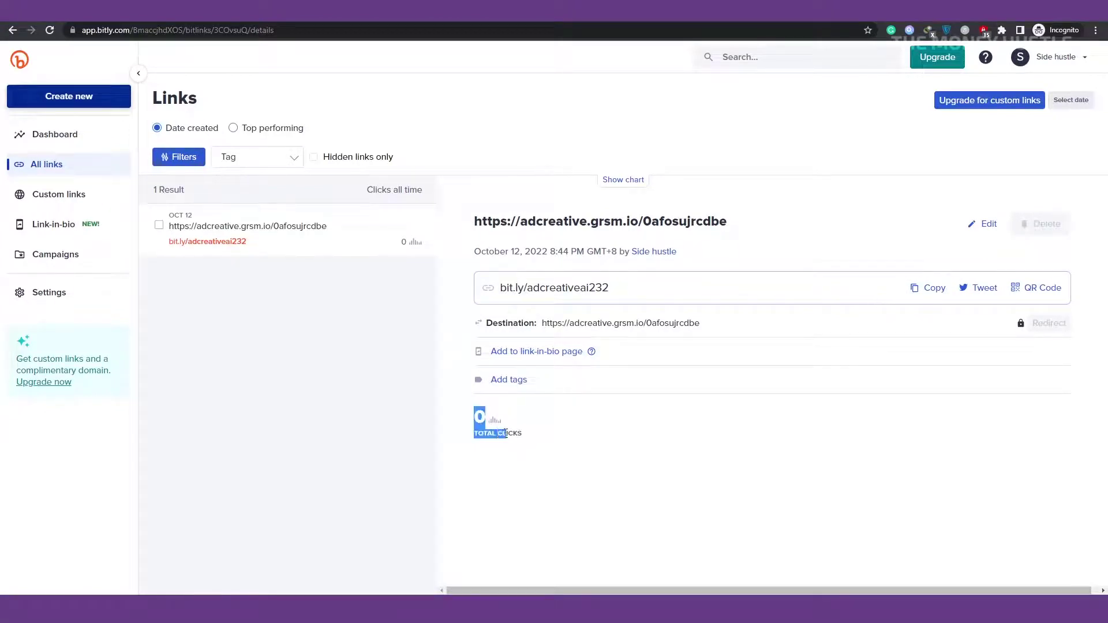
click(580, 436)
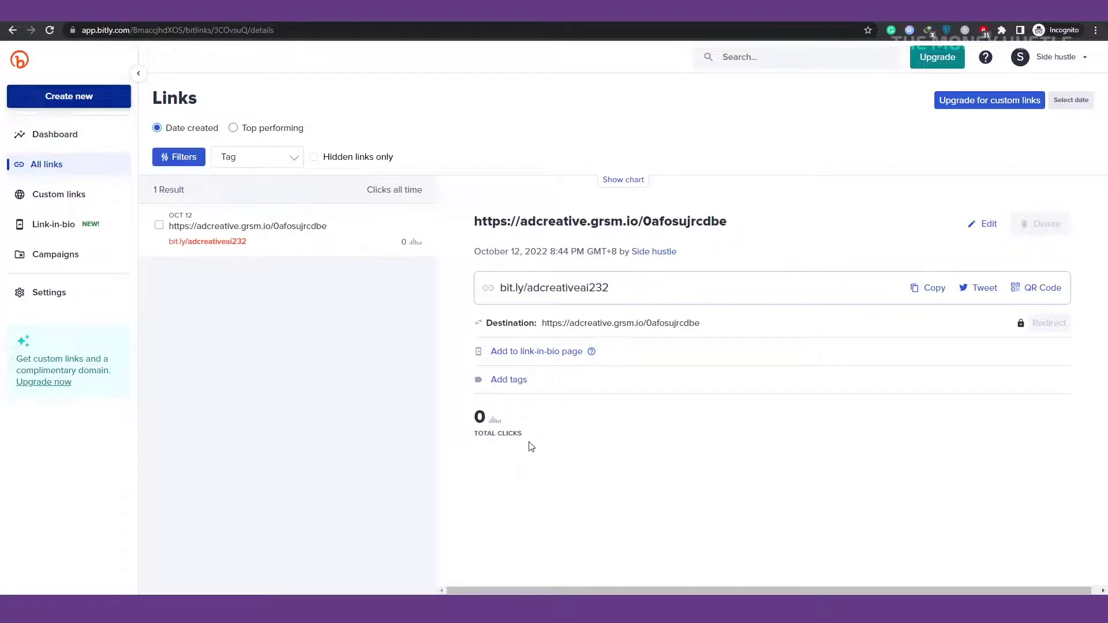
drag(469, 421, 507, 433)
click(565, 435)
click(582, 445)
click(527, 440)
triple_click(518, 434)
click(559, 446)
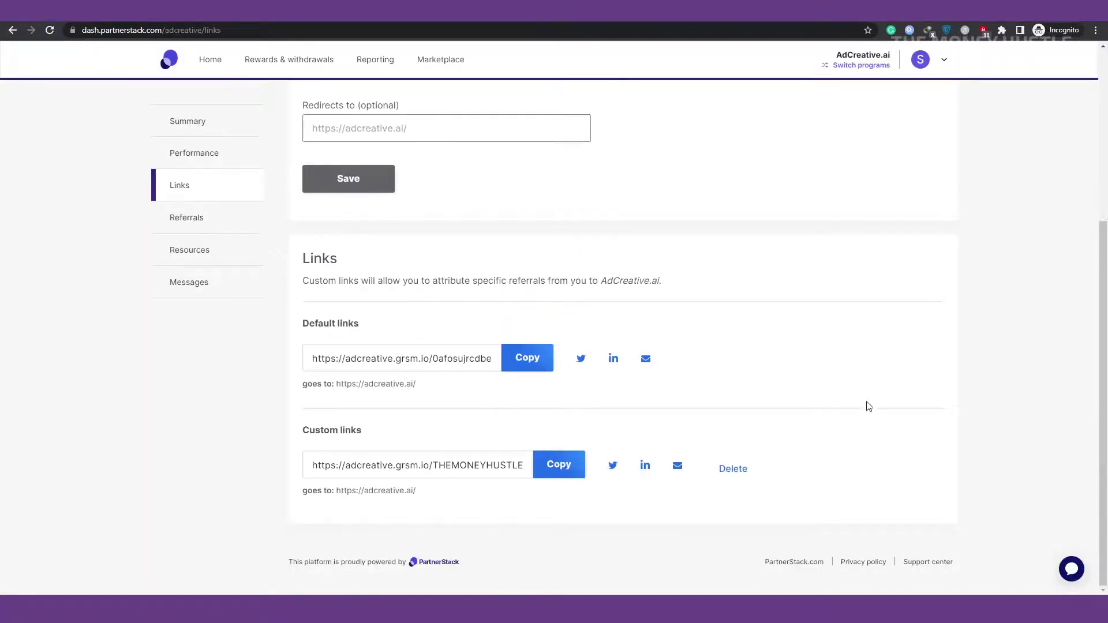
Open the AdCreative.ai program summary in PartnerStack
scroll(506, 245, up, 4)
scroll(506, 244, down, 4)
scroll(687, 354, up, 4)
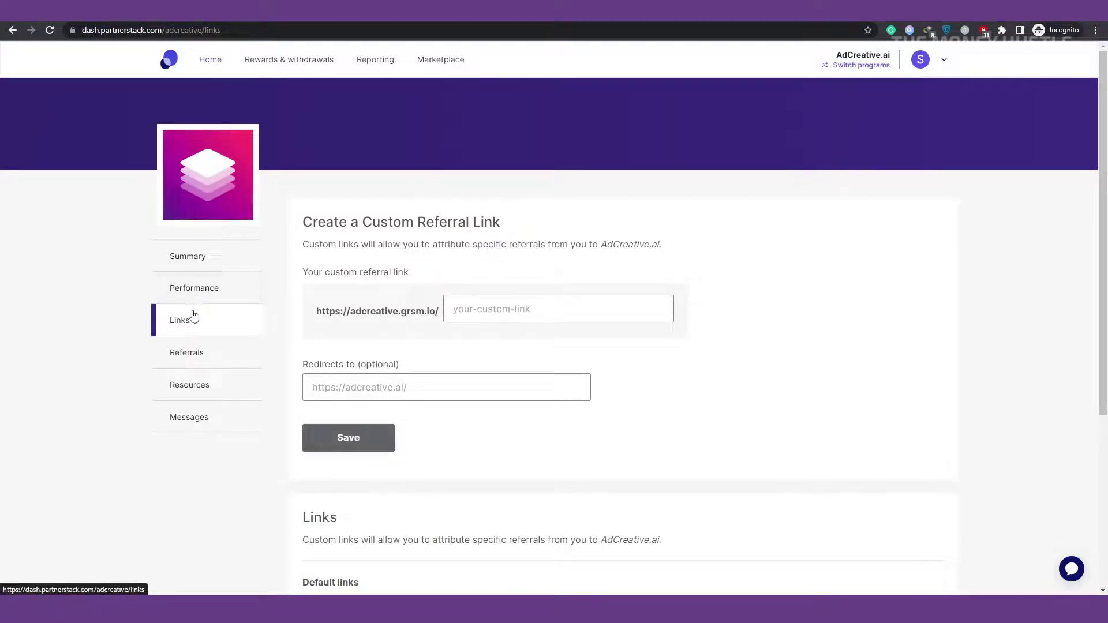
click(217, 260)
scroll(458, 336, down, 5)
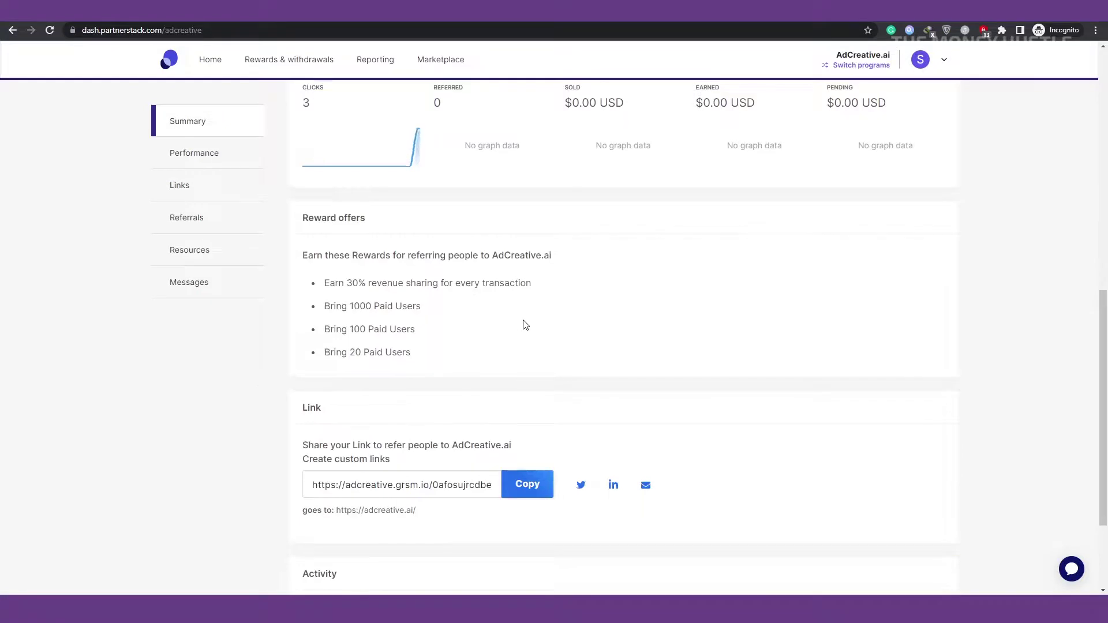
scroll(522, 324, up, 4)
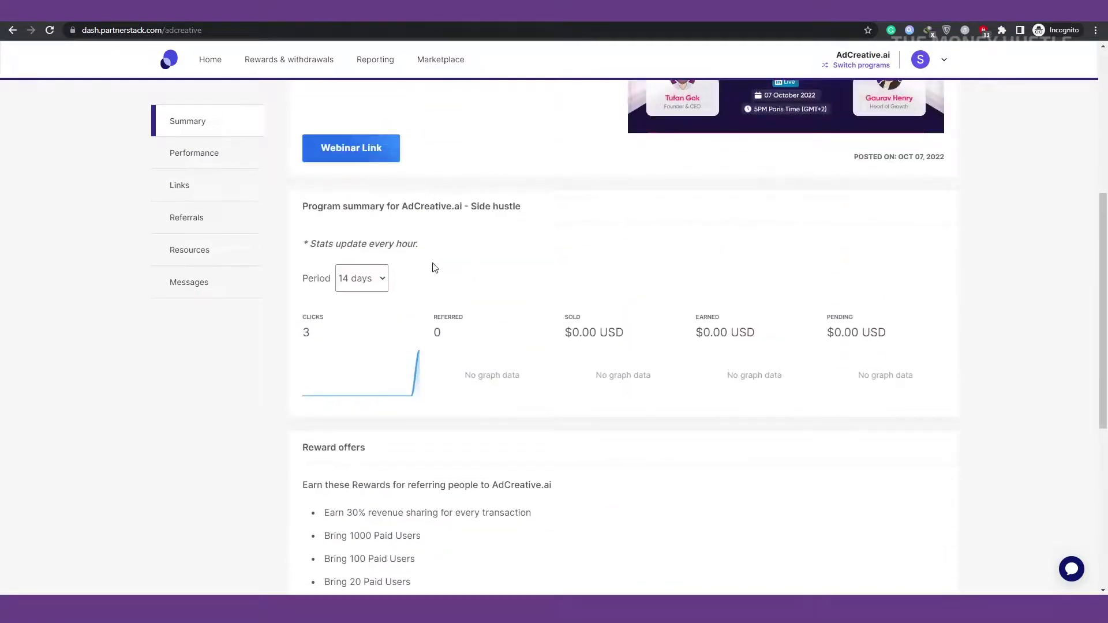
Keep the stats period at 14 days and open the account menu
click(385, 281)
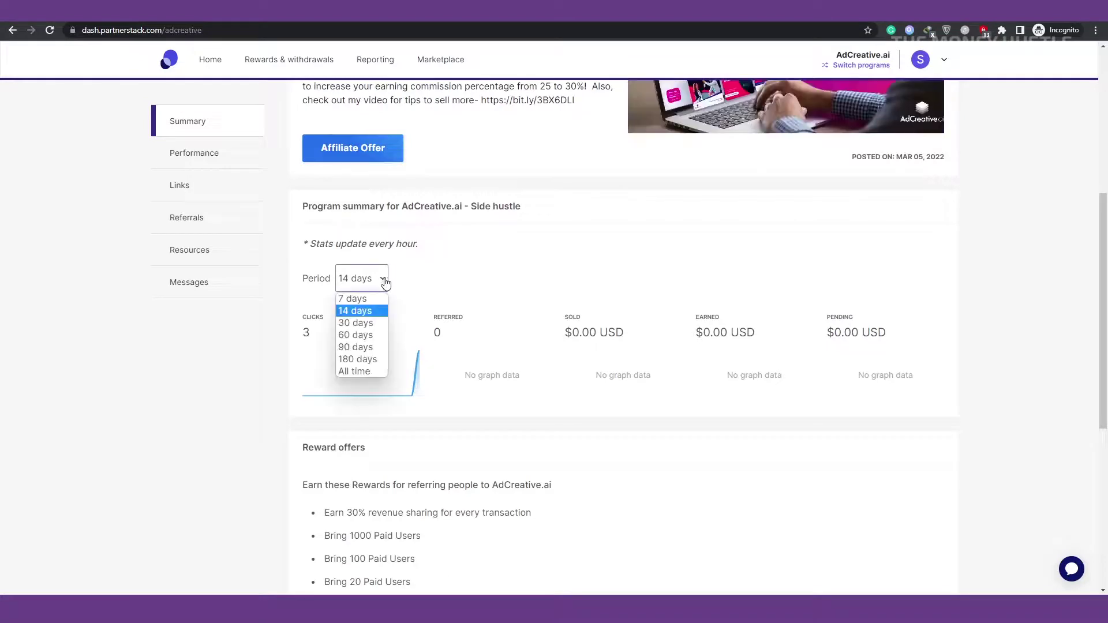
click(435, 287)
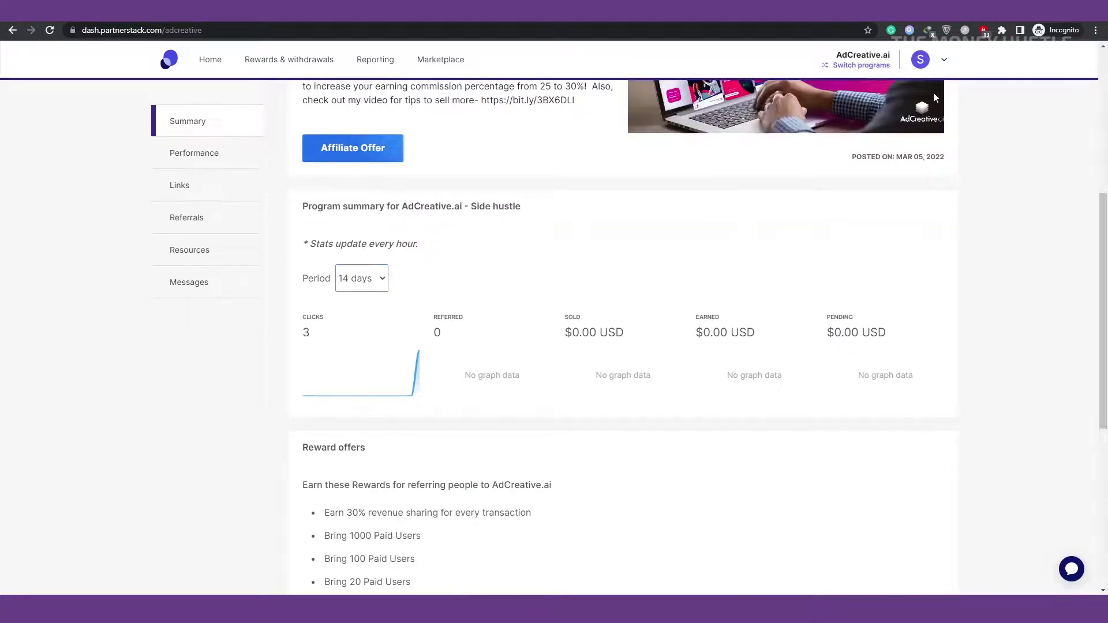
click(942, 63)
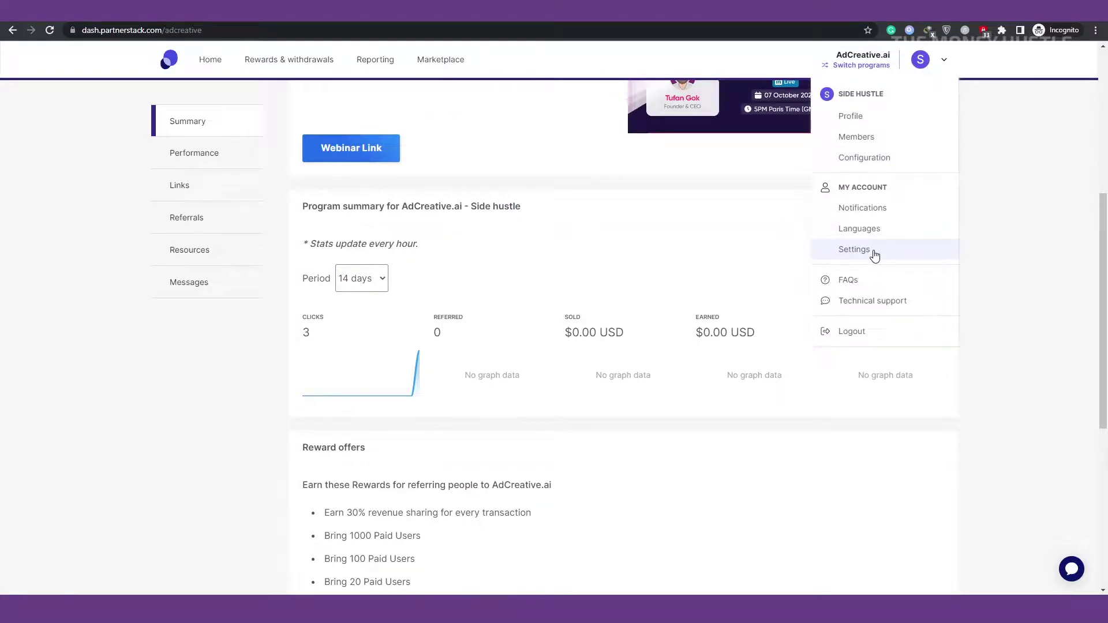
Open Rewards & withdrawals, dismiss the intro, and start adding a payout provider
click(287, 59)
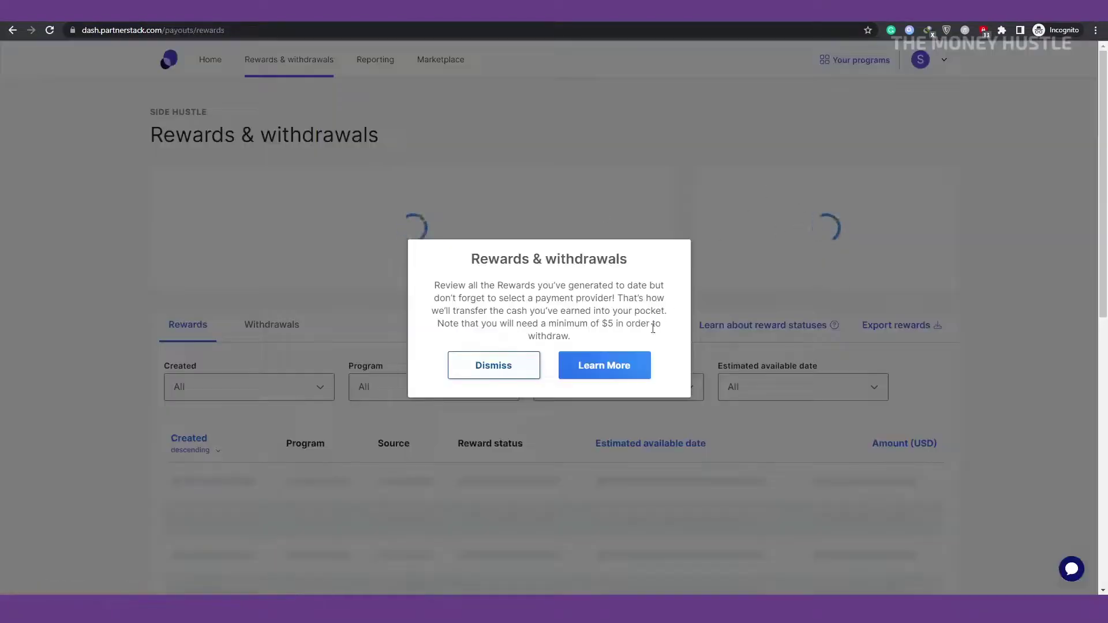
click(508, 369)
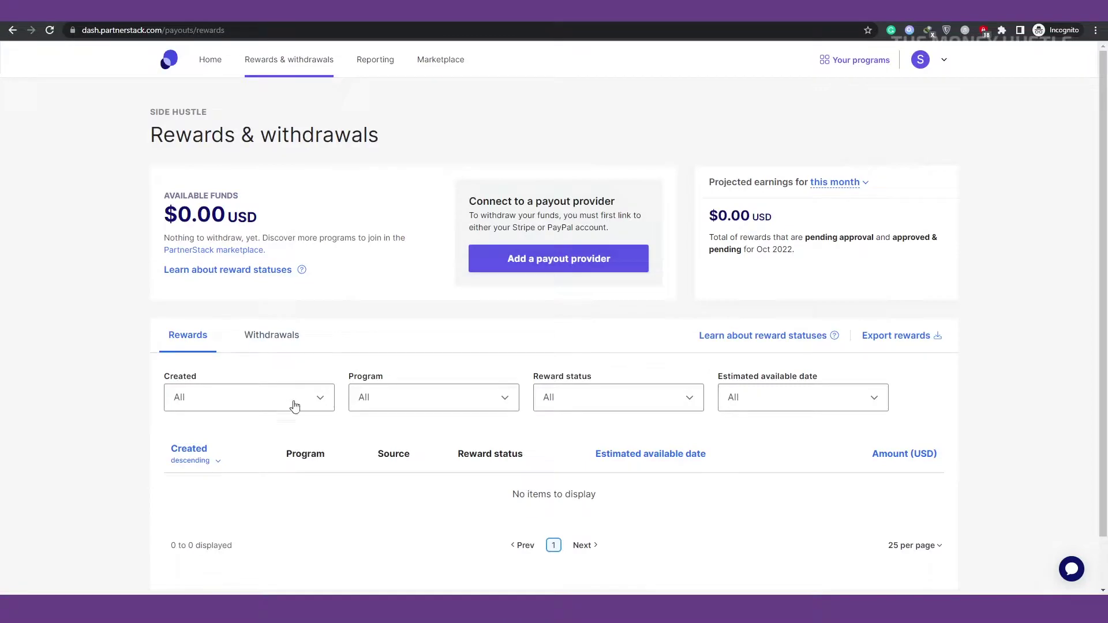
drag(175, 215, 269, 218)
click(394, 235)
click(549, 265)
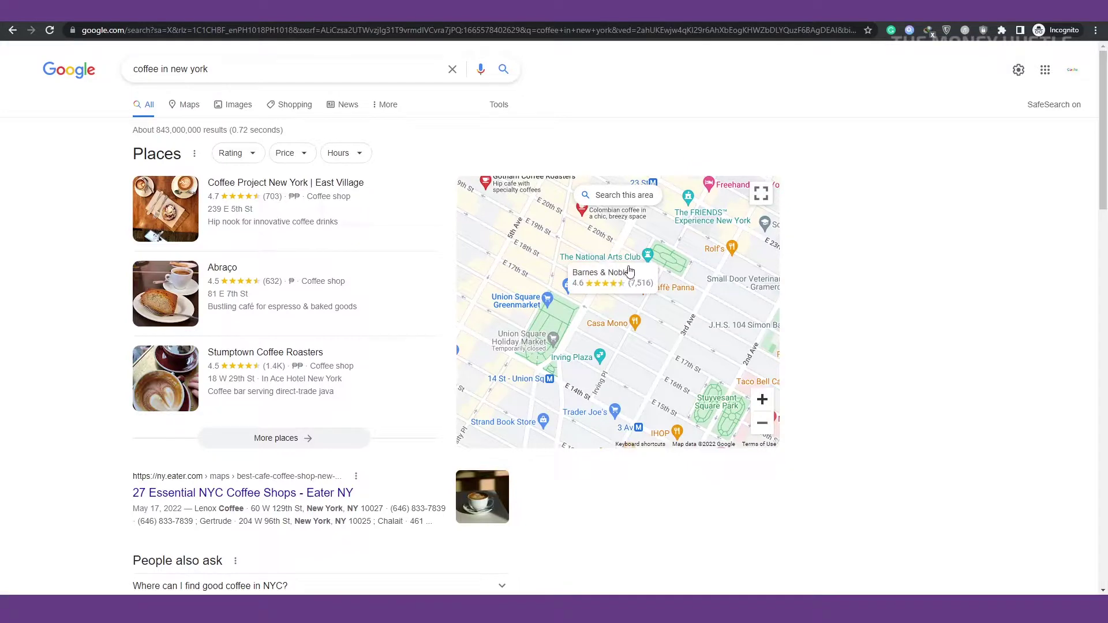
Open the Coffee Project New York | East Village website from the map results
drag(602, 321, 669, 284)
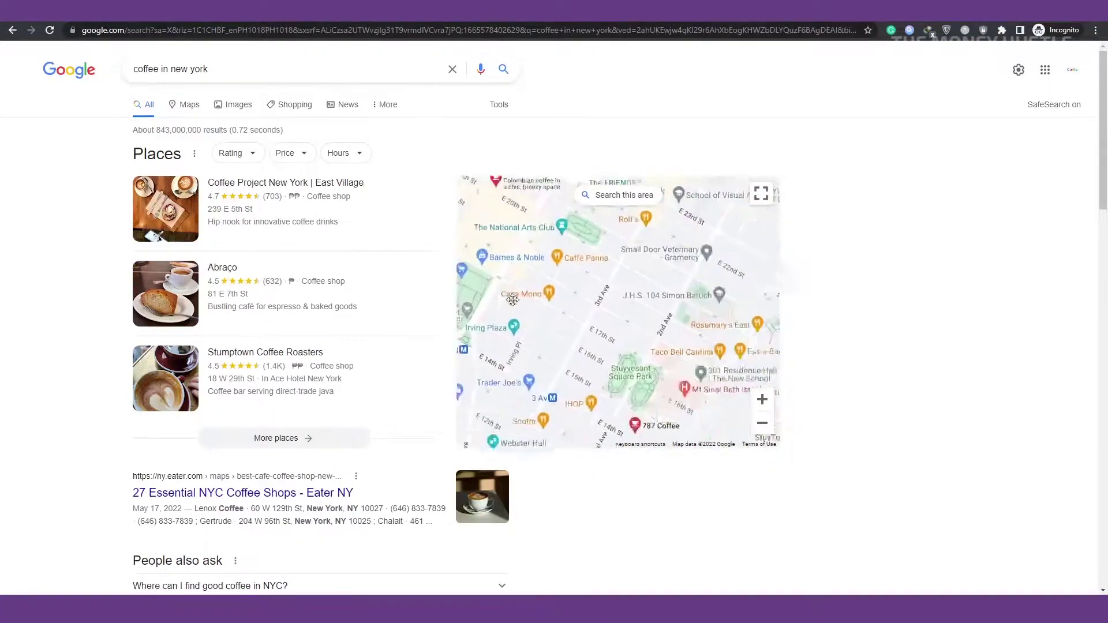
click(369, 206)
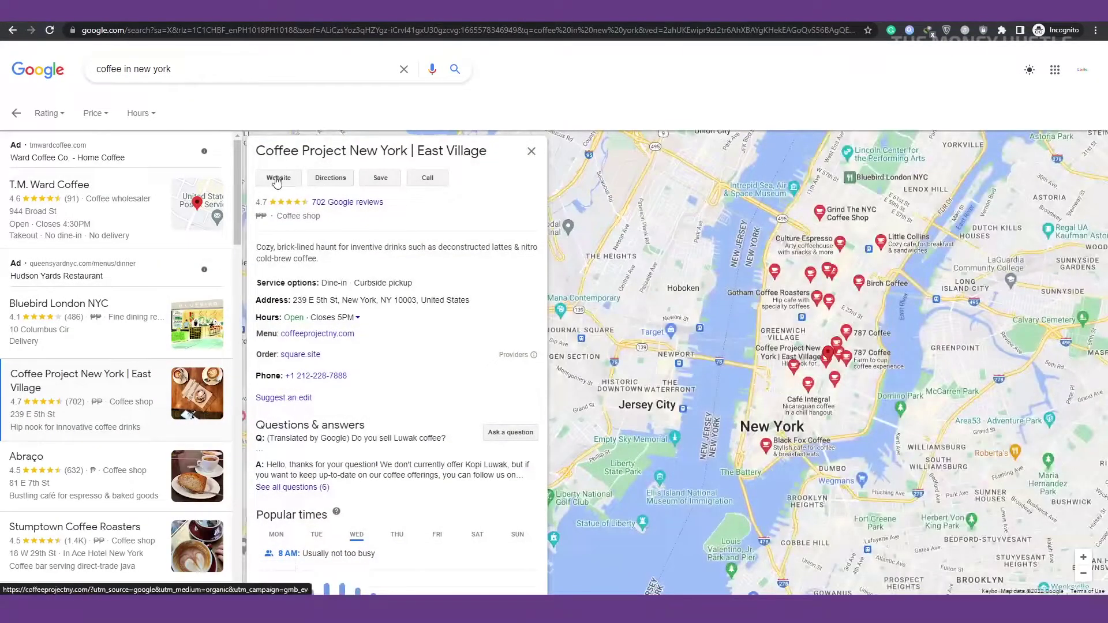
click(278, 179)
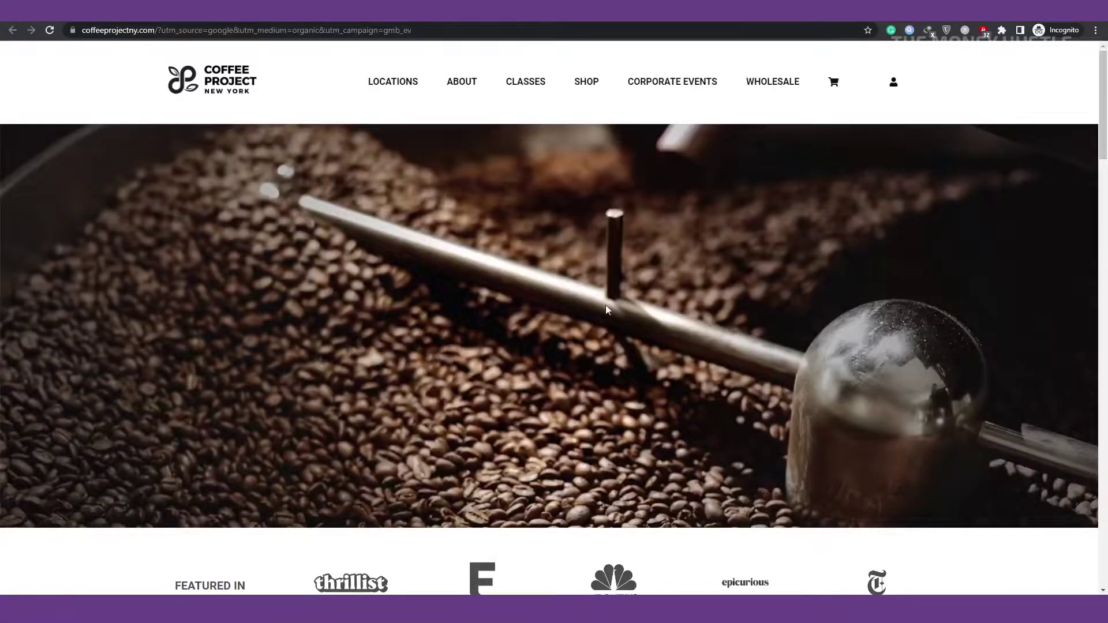
Open the Contact page from the ABOUT menu and leave the Subject as General Inquiry
scroll(635, 298, down, 2)
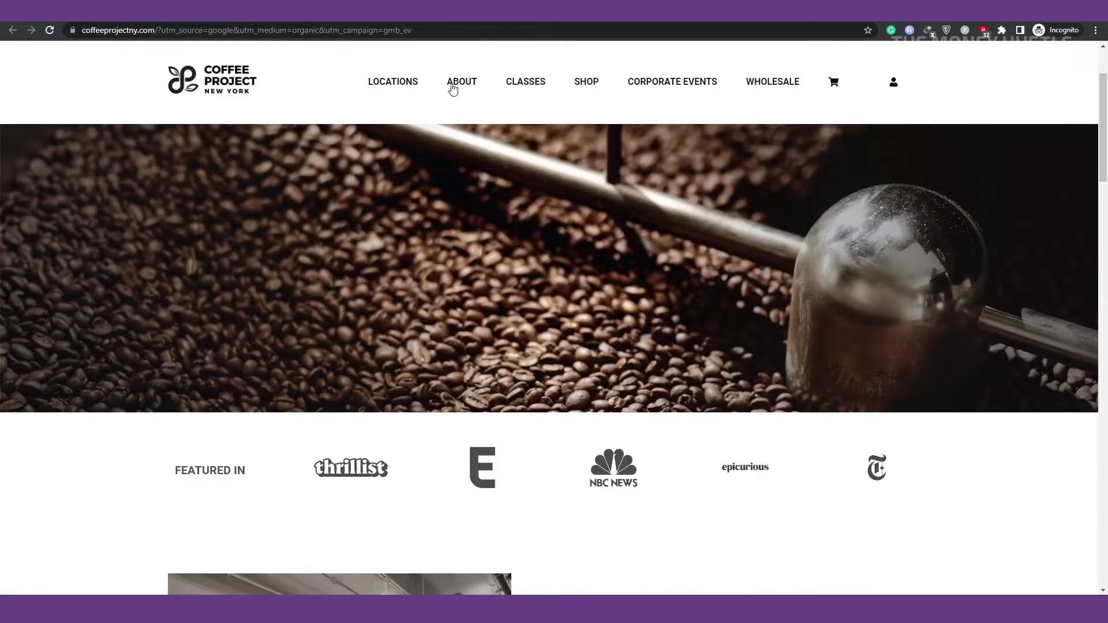
mouse_move(453, 88)
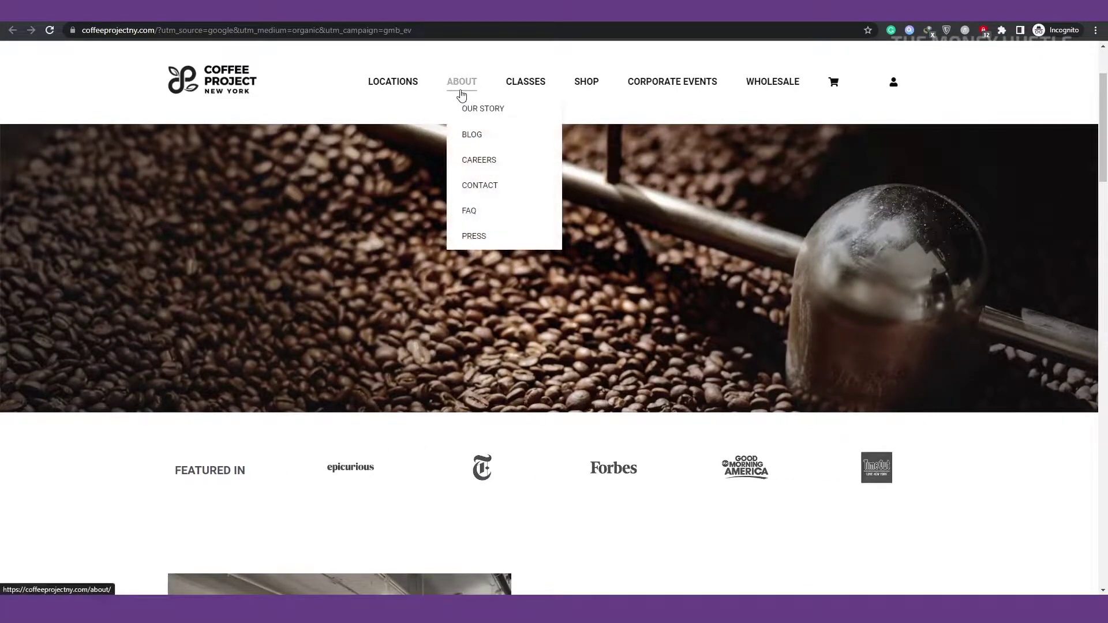
click(487, 190)
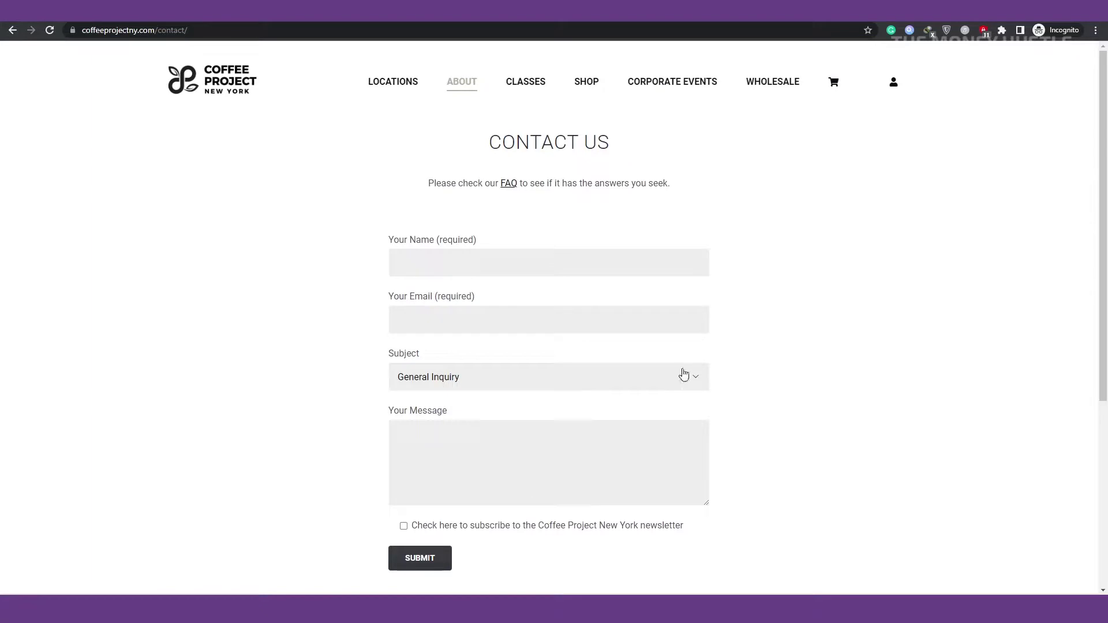
click(617, 374)
click(860, 295)
scroll(787, 354, down, 4)
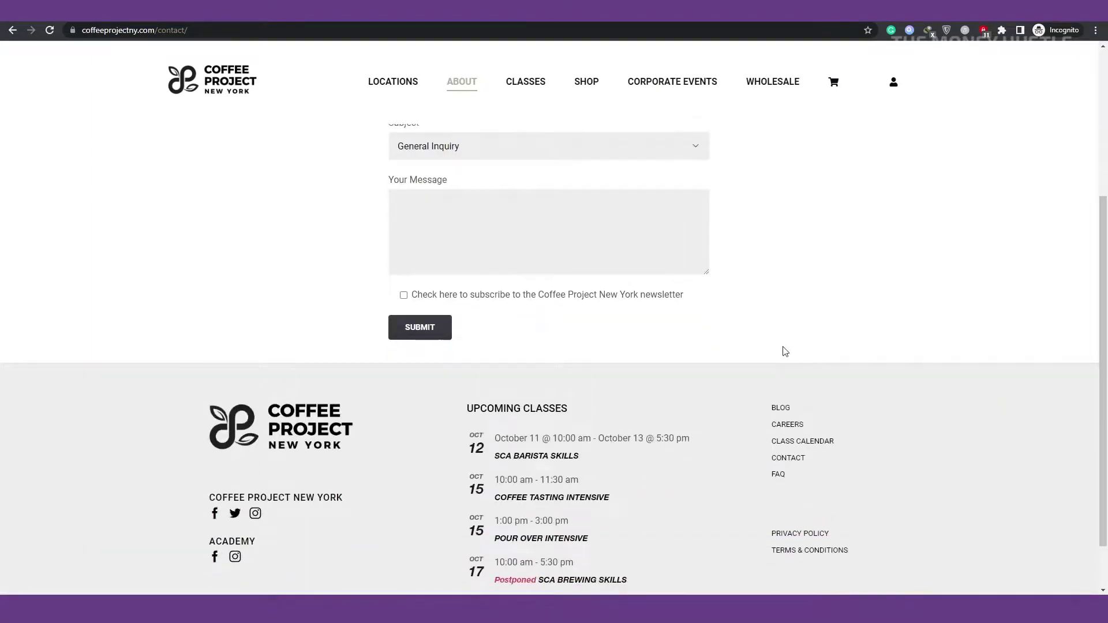
scroll(795, 344, down, 1)
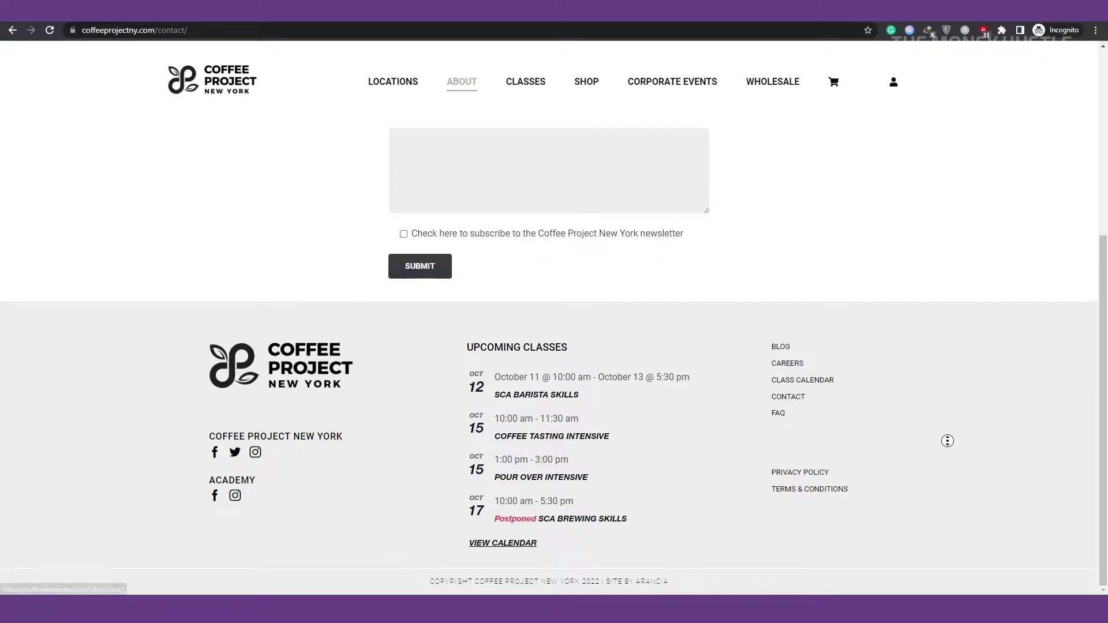
scroll(942, 440, up, 5)
Look through the site's FAQ page, then go back to the contact form
click(509, 183)
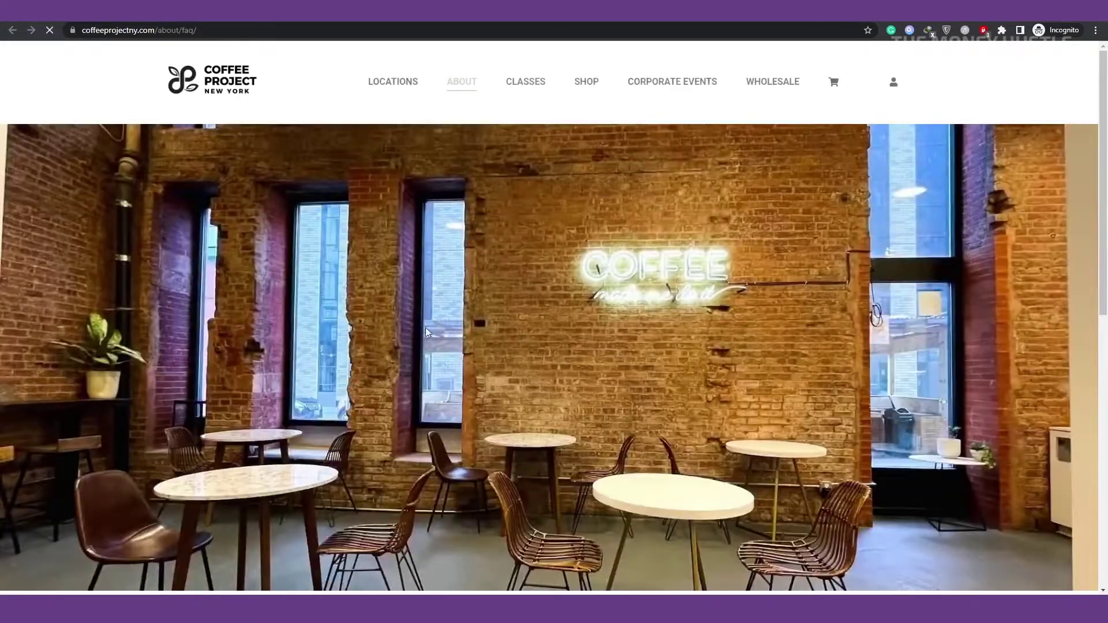
scroll(376, 383, down, 10)
scroll(710, 344, down, 8)
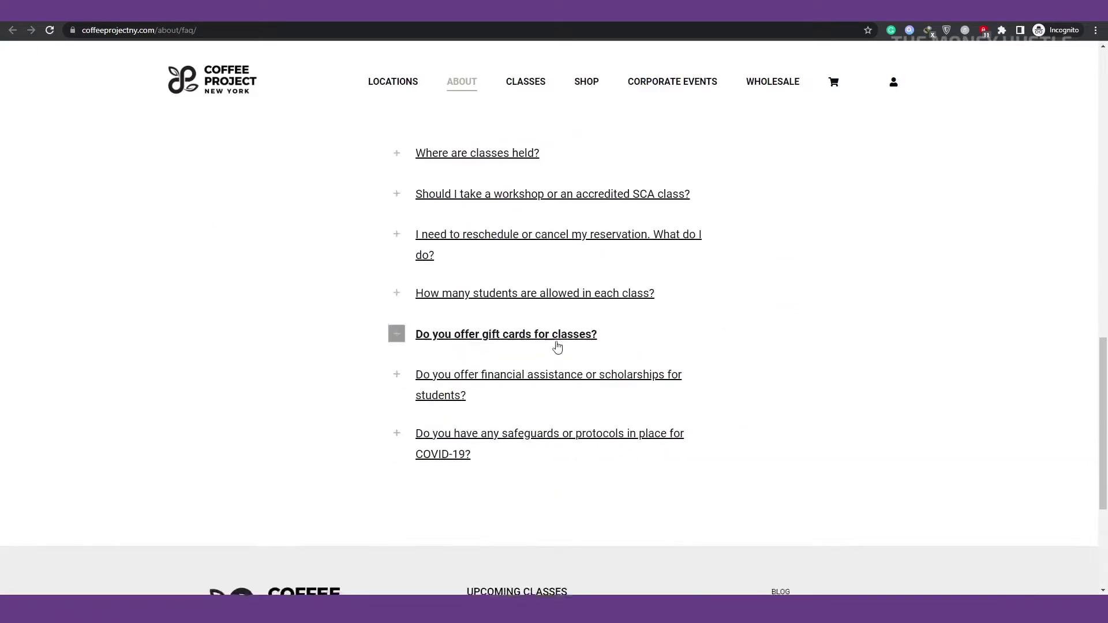
key(alt+Left)
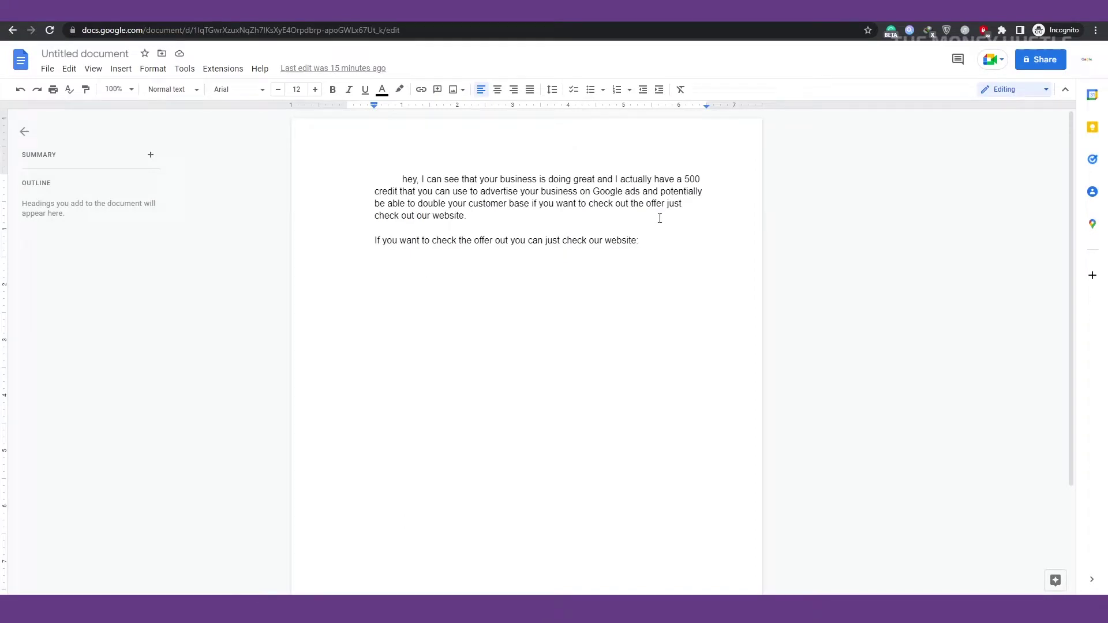
Paste the 500-credit outreach paragraph from the Google Doc into the Your Message box
drag(660, 218, 396, 169)
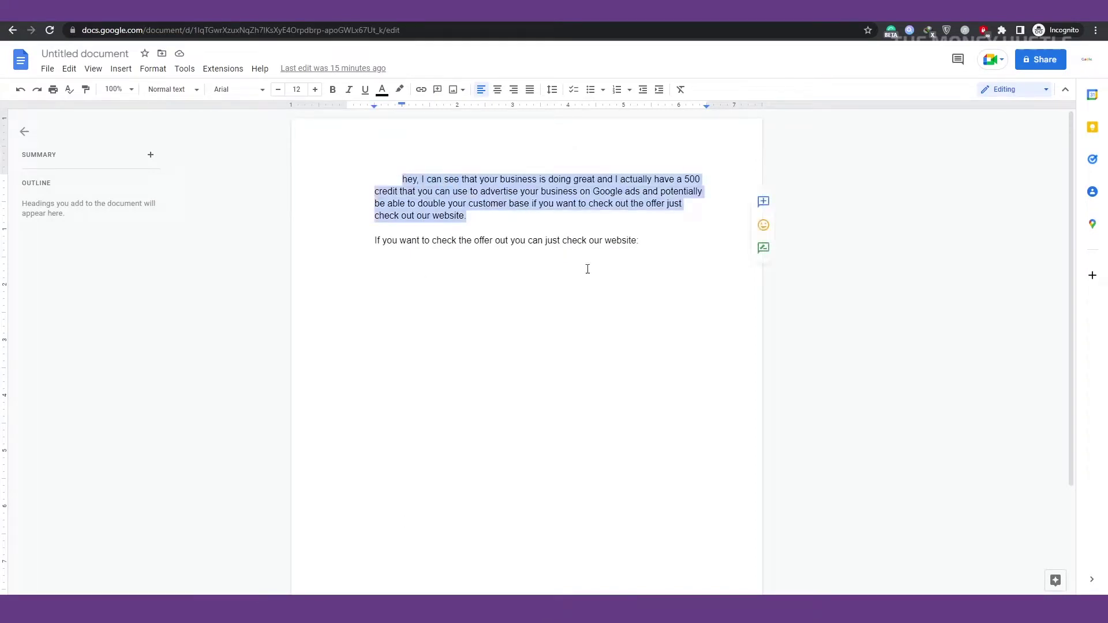
key(Right)
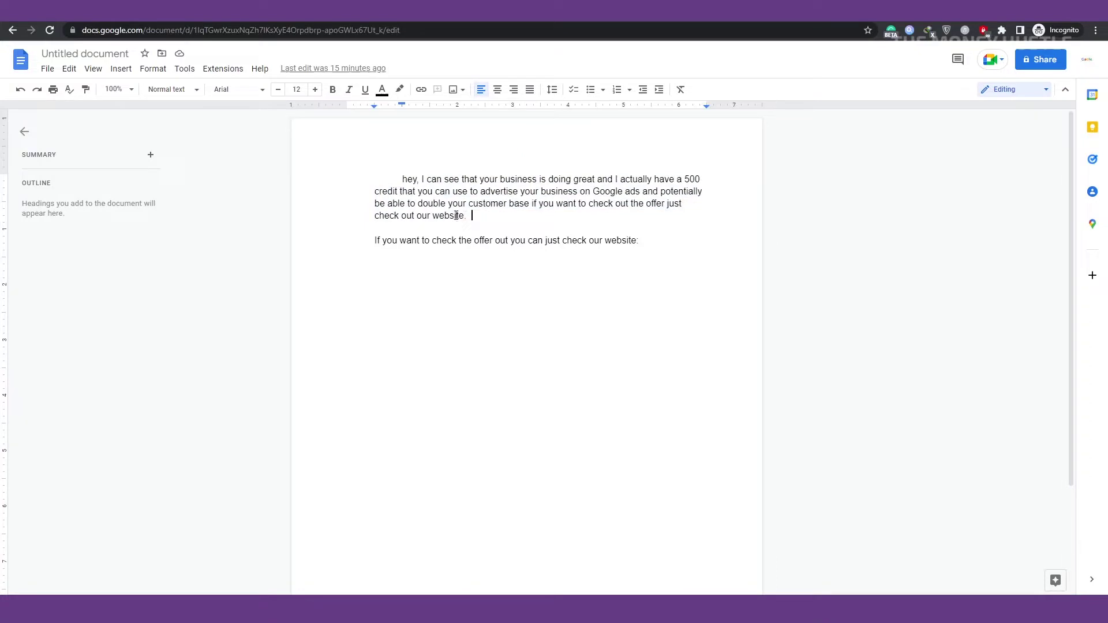
drag(457, 215, 390, 177)
key(Right)
drag(483, 228, 424, 143)
key(ctrl+c)
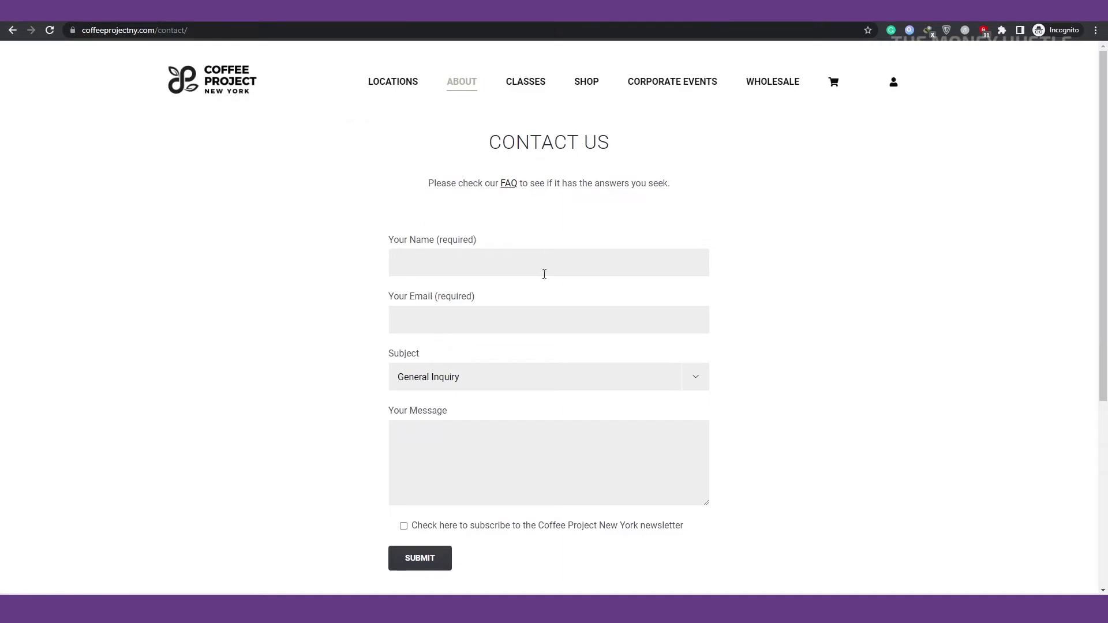
click(513, 450)
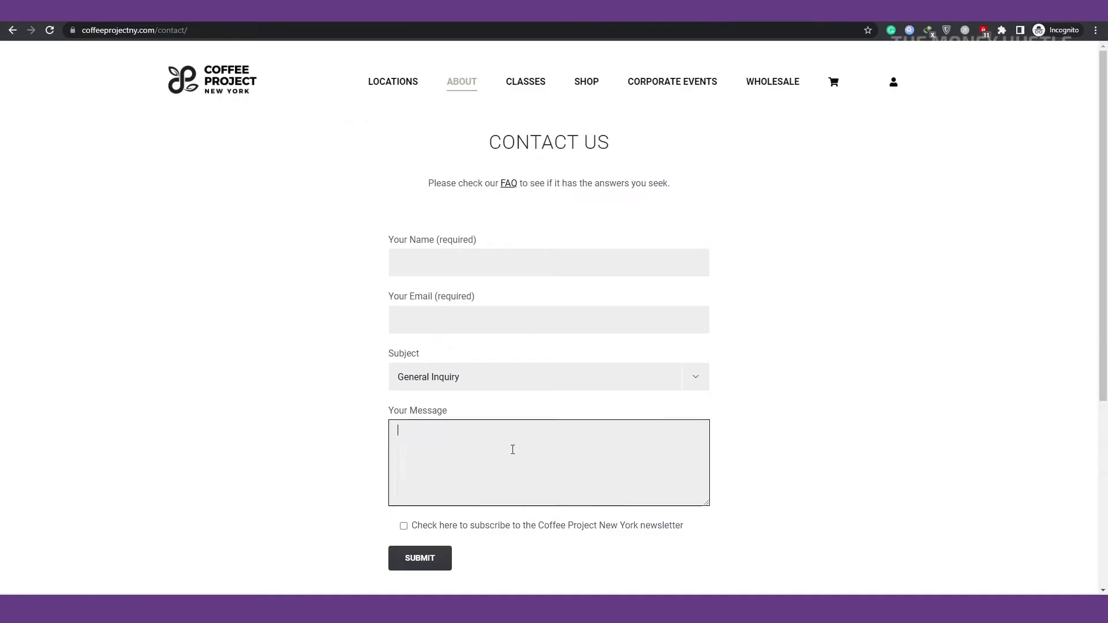
key(ctrl+v)
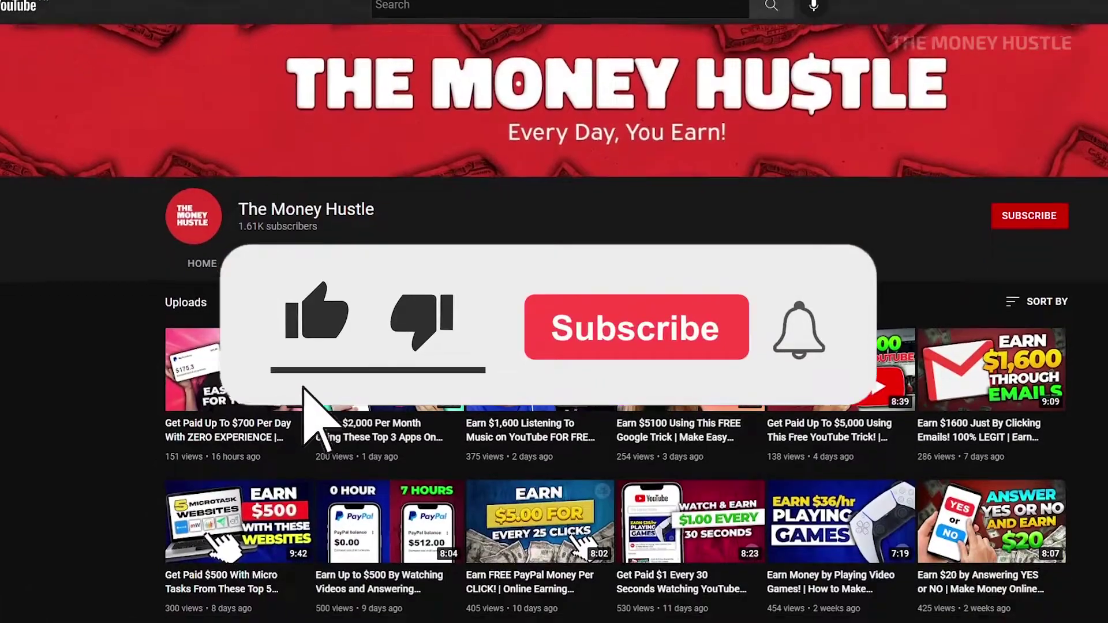
scroll(555, 346, down, 2)
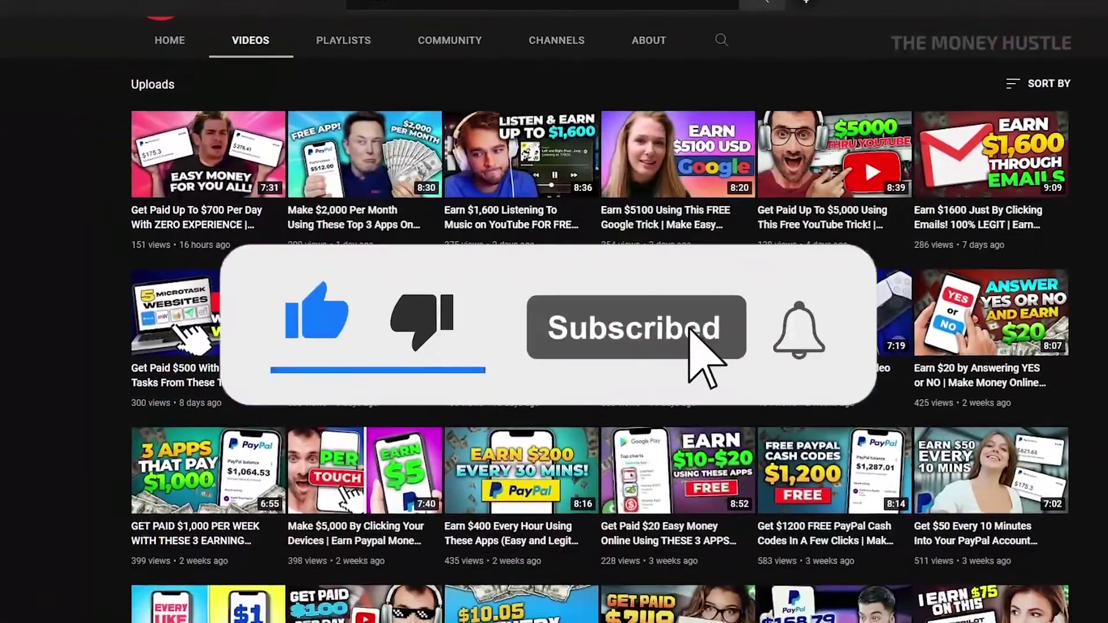